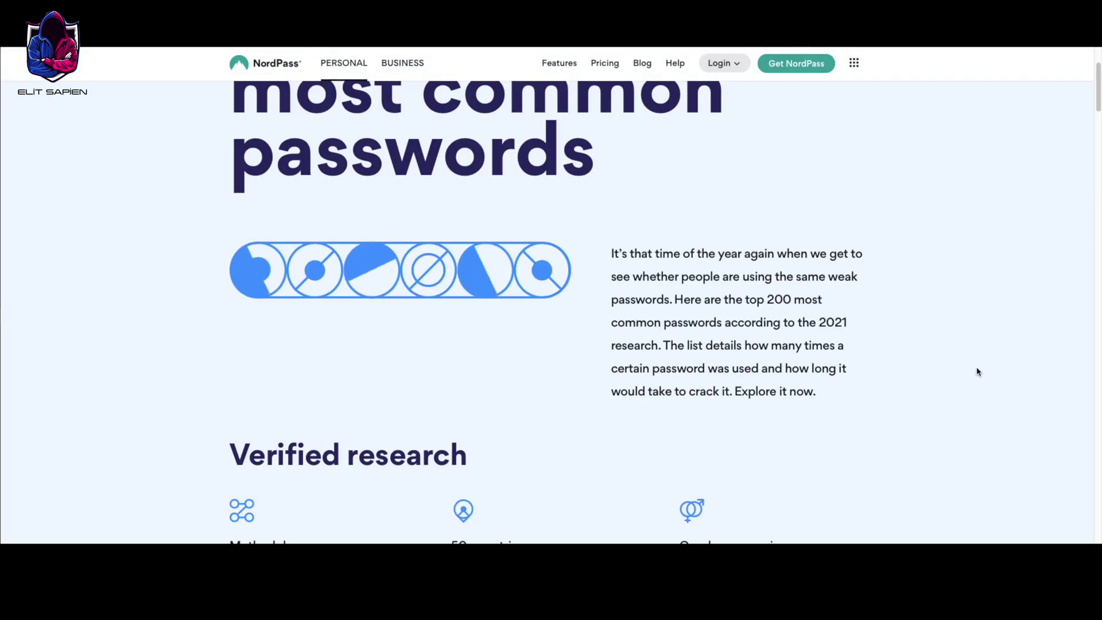
scroll(979, 372, "down", 5)
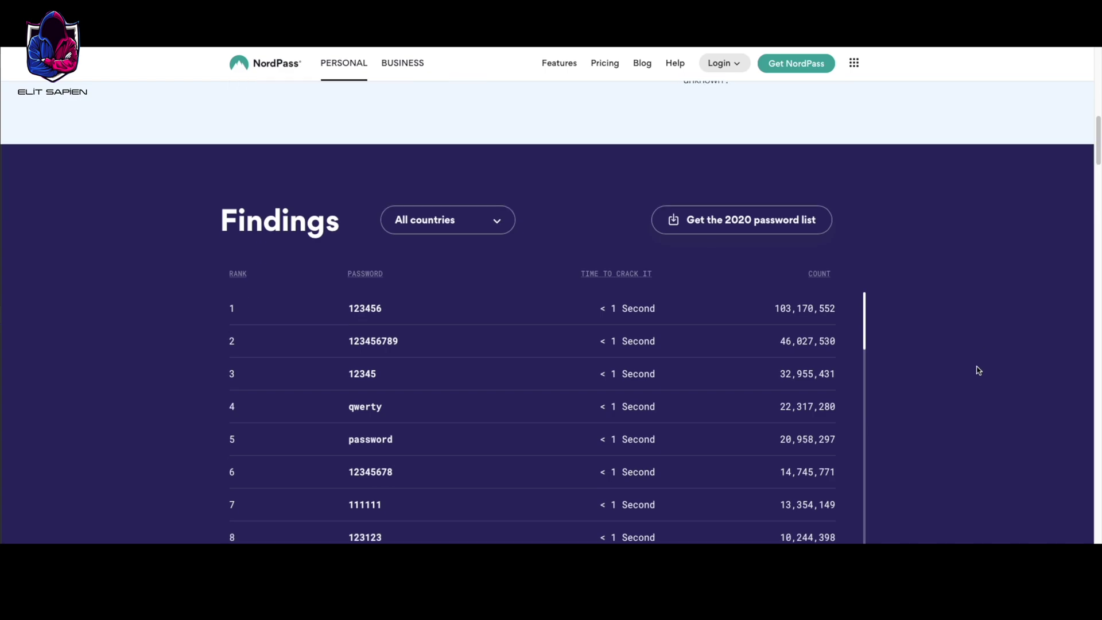
scroll(980, 370, "down", 1)
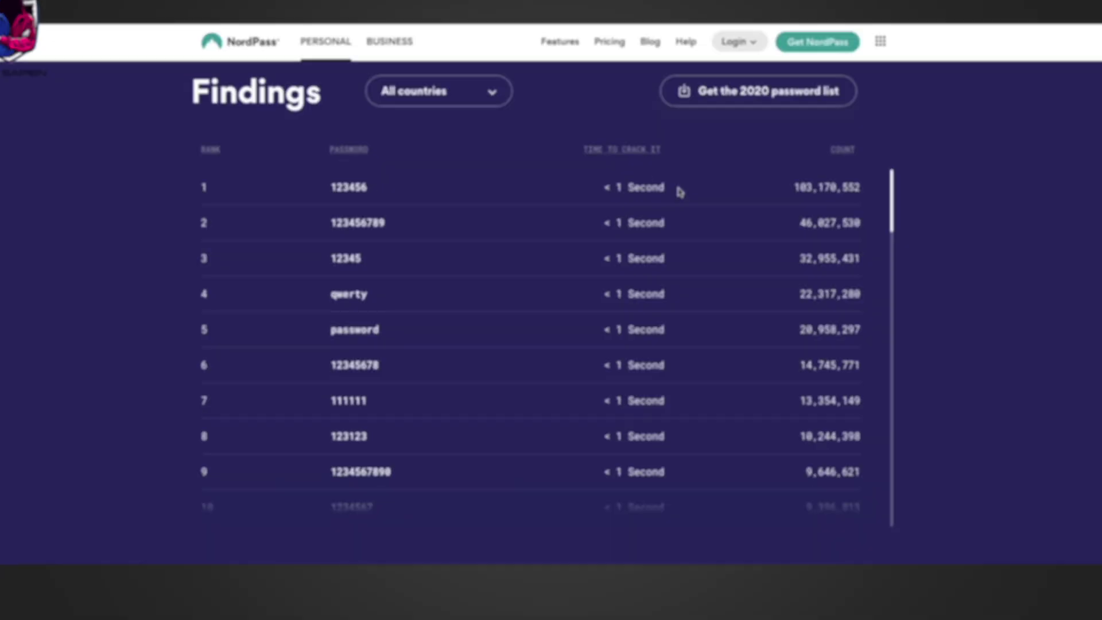
left_click_drag(349, 197, 389, 197)
double_click(373, 229)
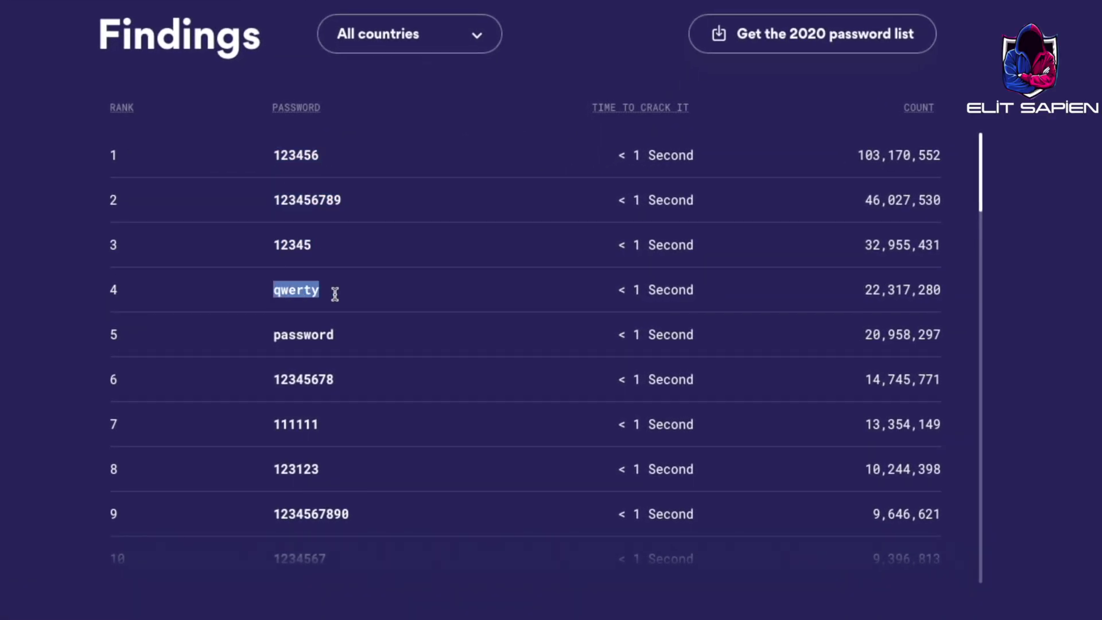
double_click(299, 515)
scroll(293, 488, "down", 2)
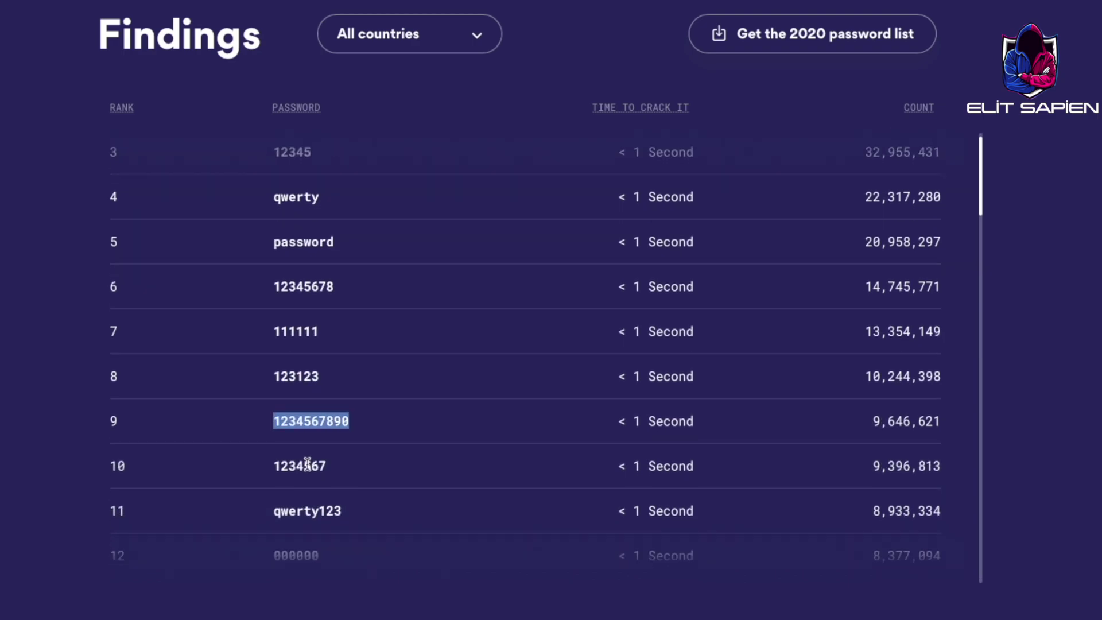
scroll(390, 472, "down", 15)
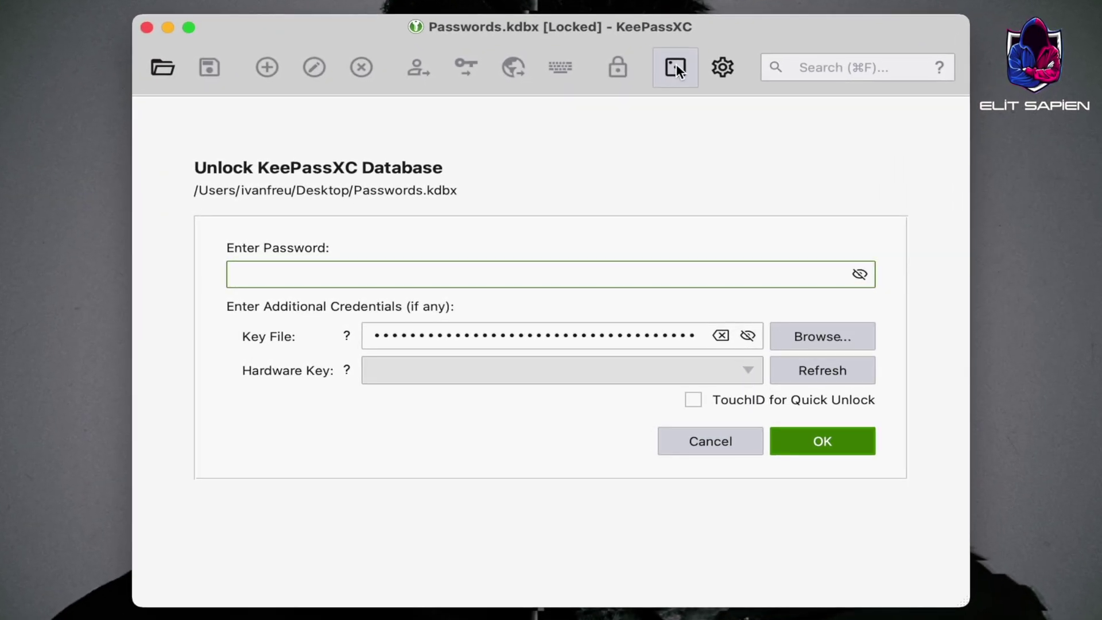
Open the Password Generator and type the test text 'password tes' into its field
left_click(641, 113)
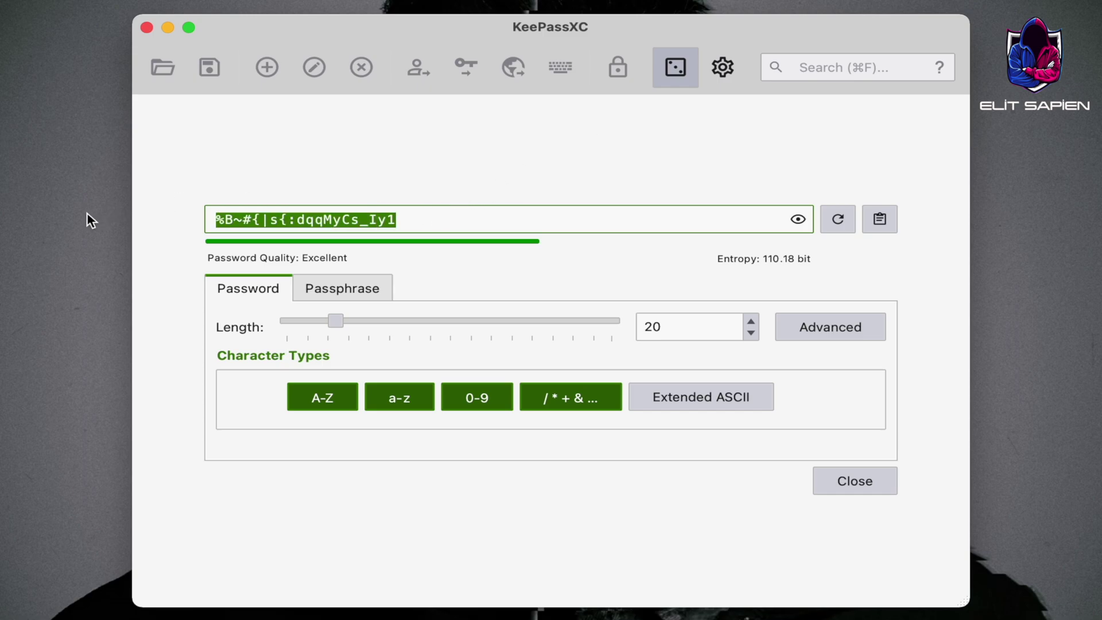
type("password")
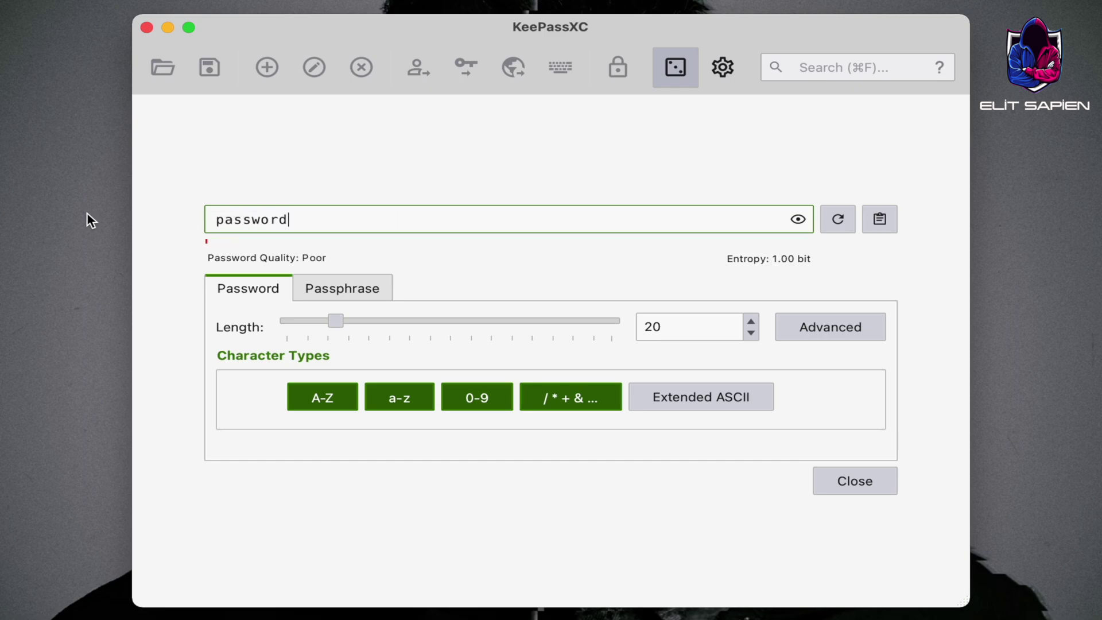
type(" tes")
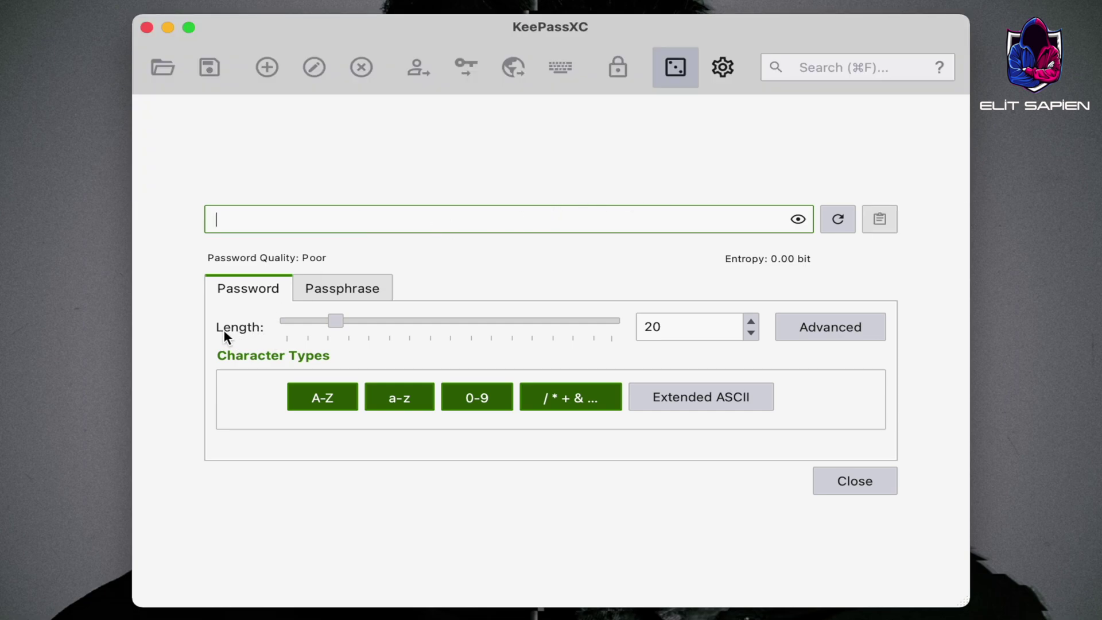
Set the generated password length to 24 and toggle A-Z, a-z, 0-9 and symbols off and back on
mouse_move(331, 317)
left_mouse_down()
mouse_move(287, 317)
mouse_move(323, 320)
left_mouse_up()
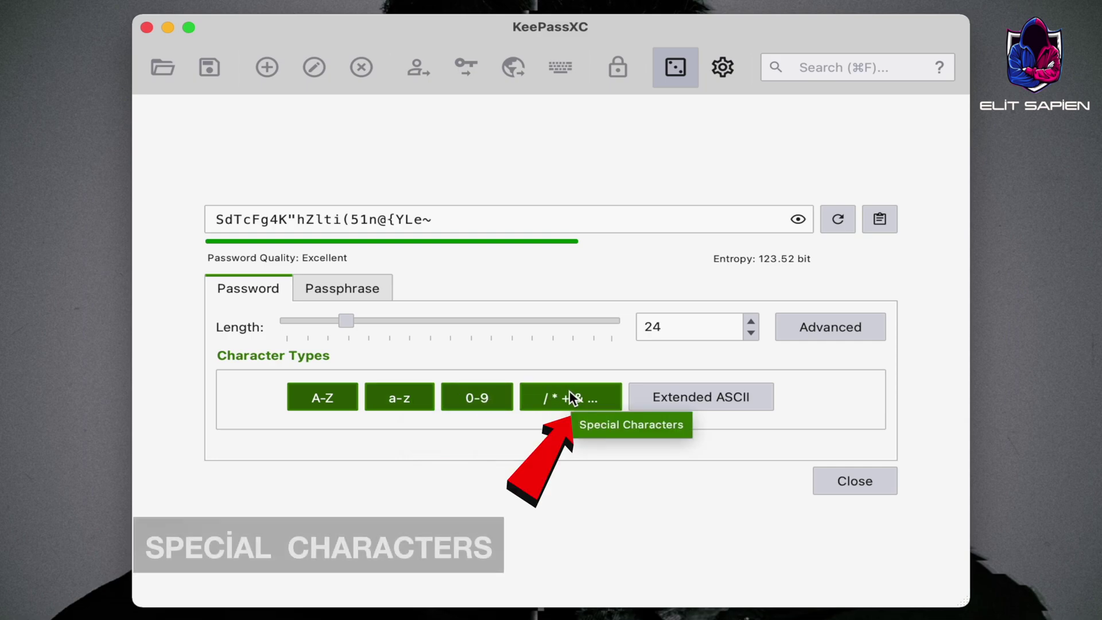
left_click(330, 396)
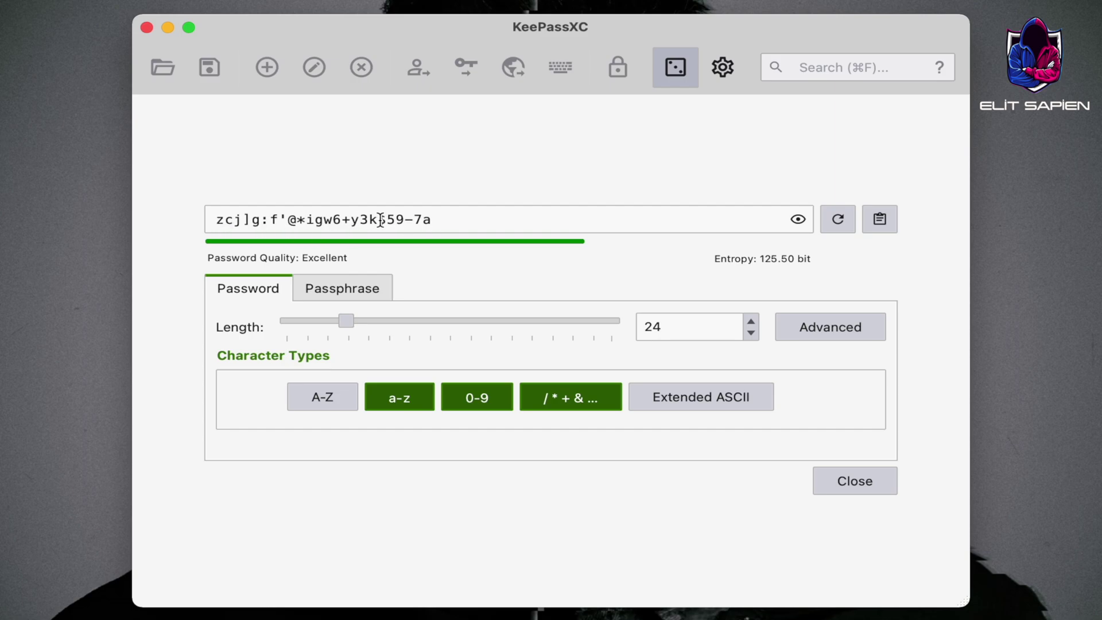
left_click(402, 397)
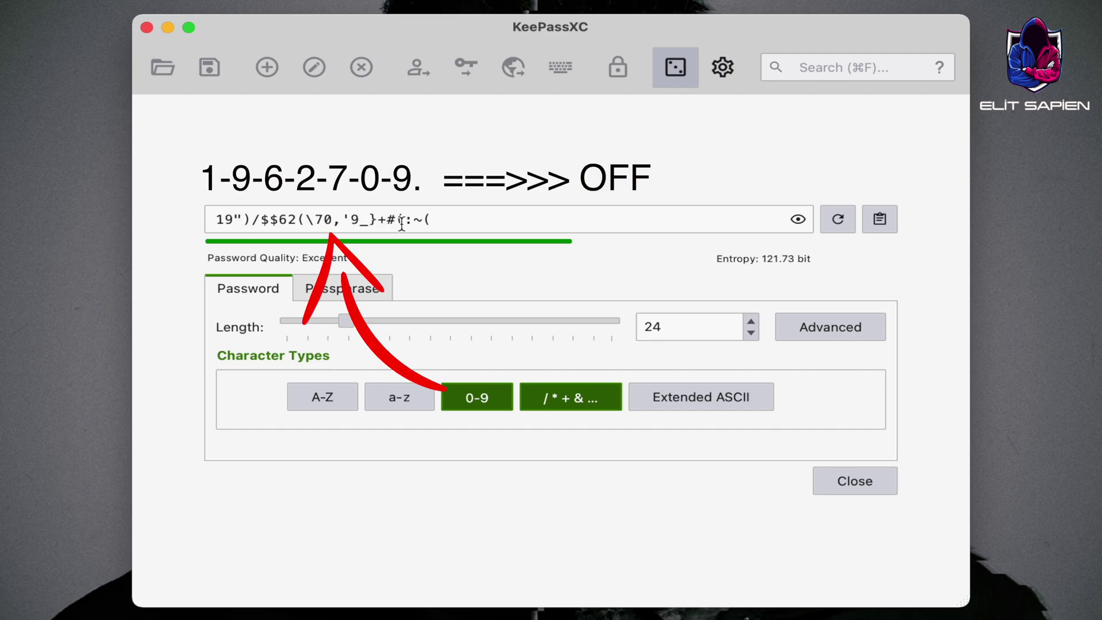
left_click(471, 396)
left_click(550, 401)
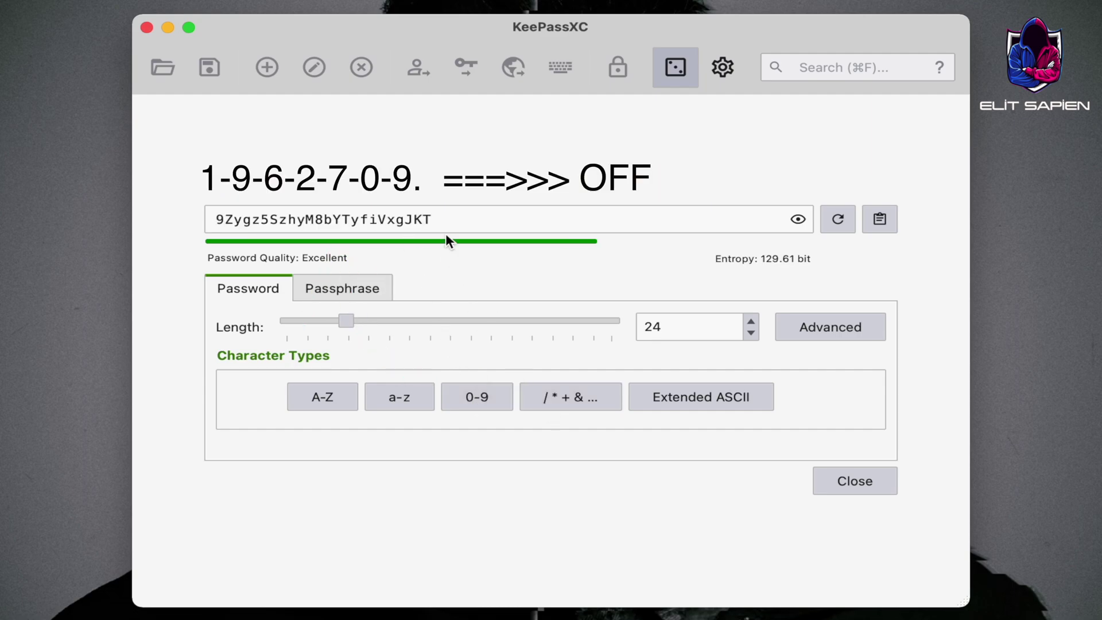
left_click(322, 397)
left_click(390, 398)
left_click(477, 397)
left_click(563, 403)
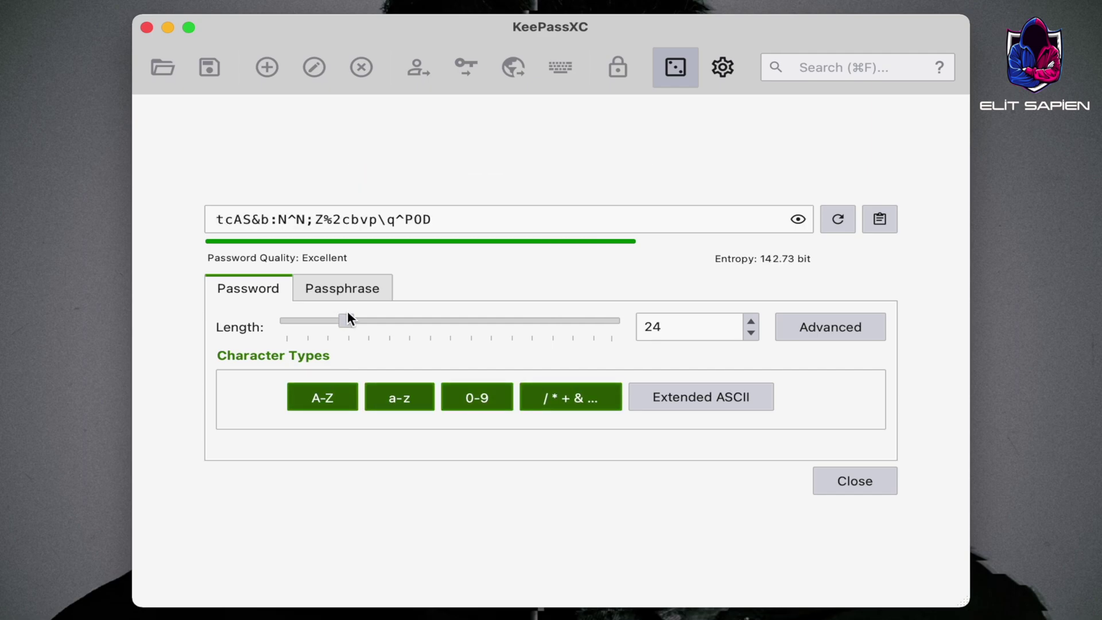
Try a five-word passphrase, regenerate the password three times, then quit KeePassXC
left_click(342, 293)
left_click_drag(404, 323, 379, 317)
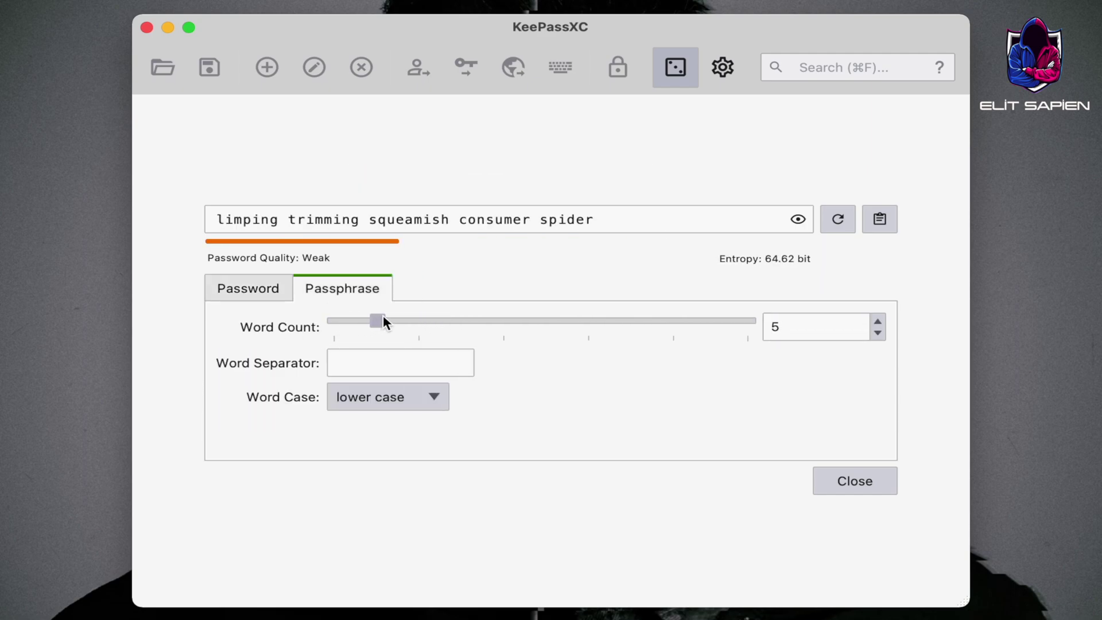
left_click(272, 290)
left_click(833, 223)
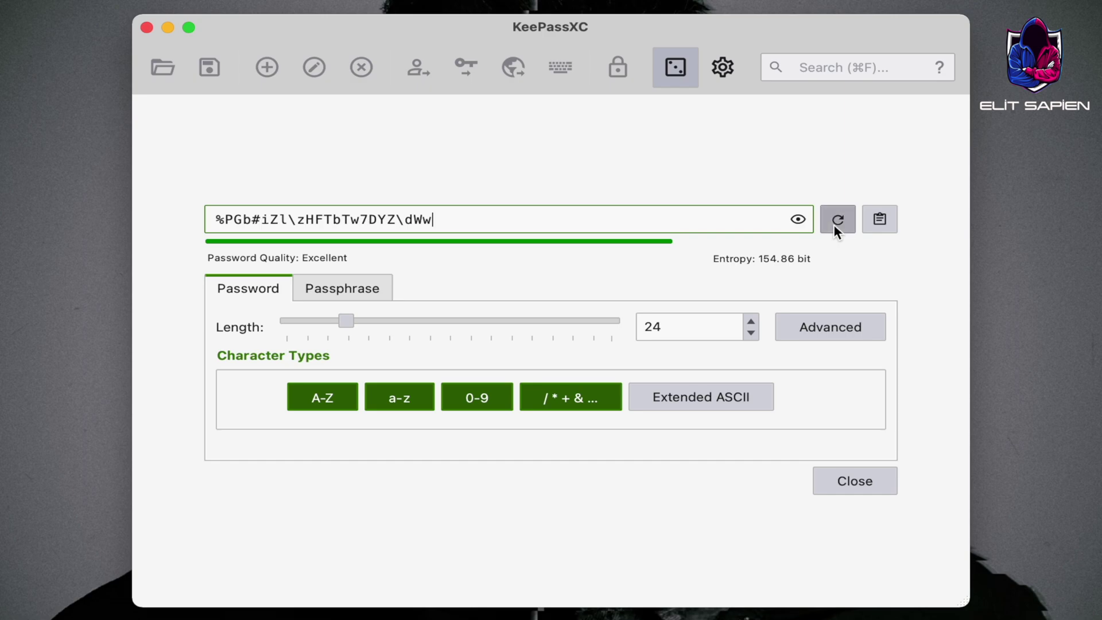
left_click(834, 222)
left_click(834, 223)
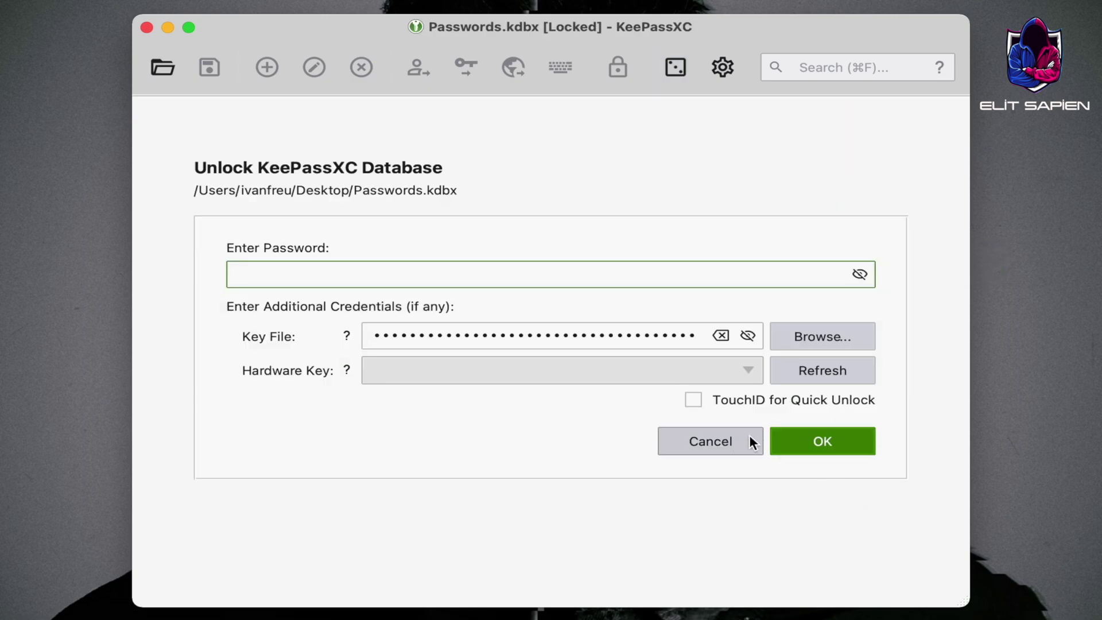
left_click(745, 436)
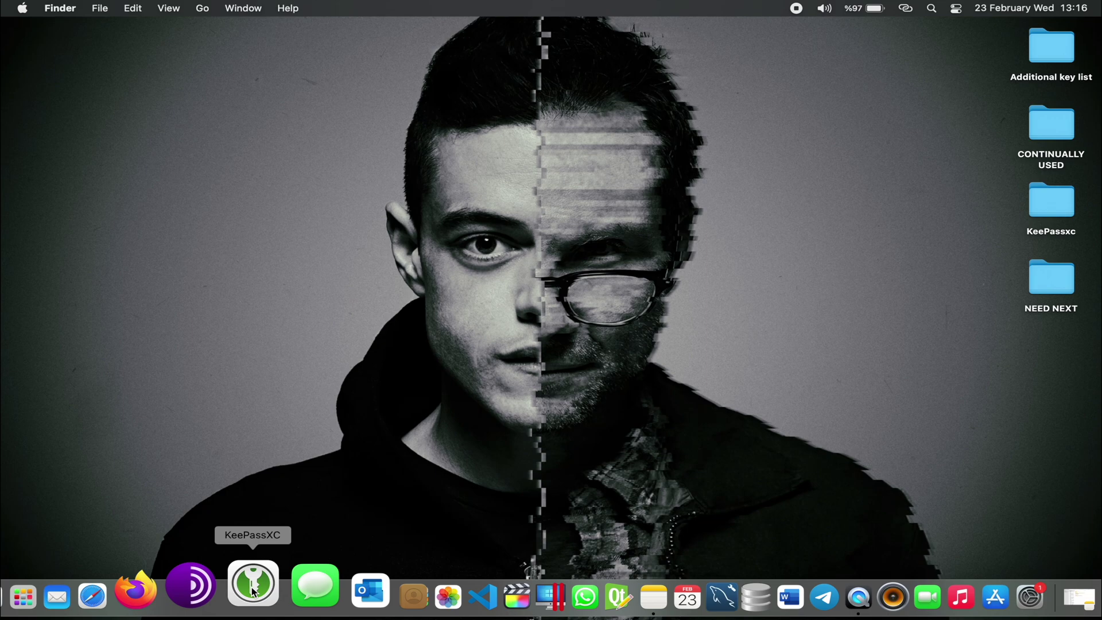
Launch KeePassXC 2.6.6 from the Dock to reach its welcome screen
left_click(253, 580)
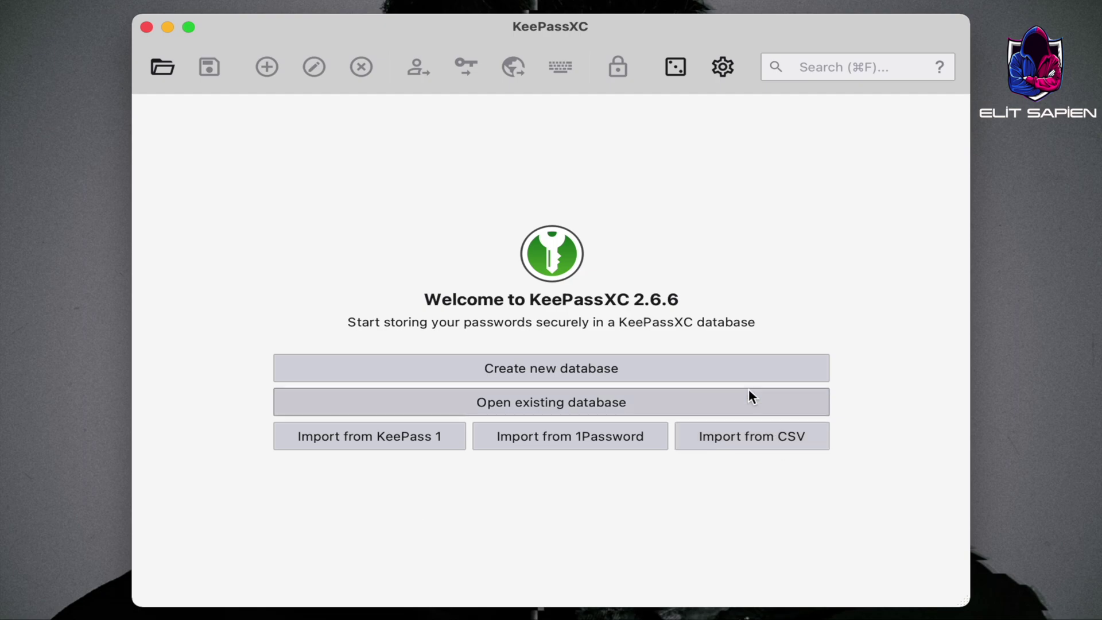
Create a new database with 3.0 s decryption time and KDBX 4.0 format, advancing to credentials
left_click(624, 366)
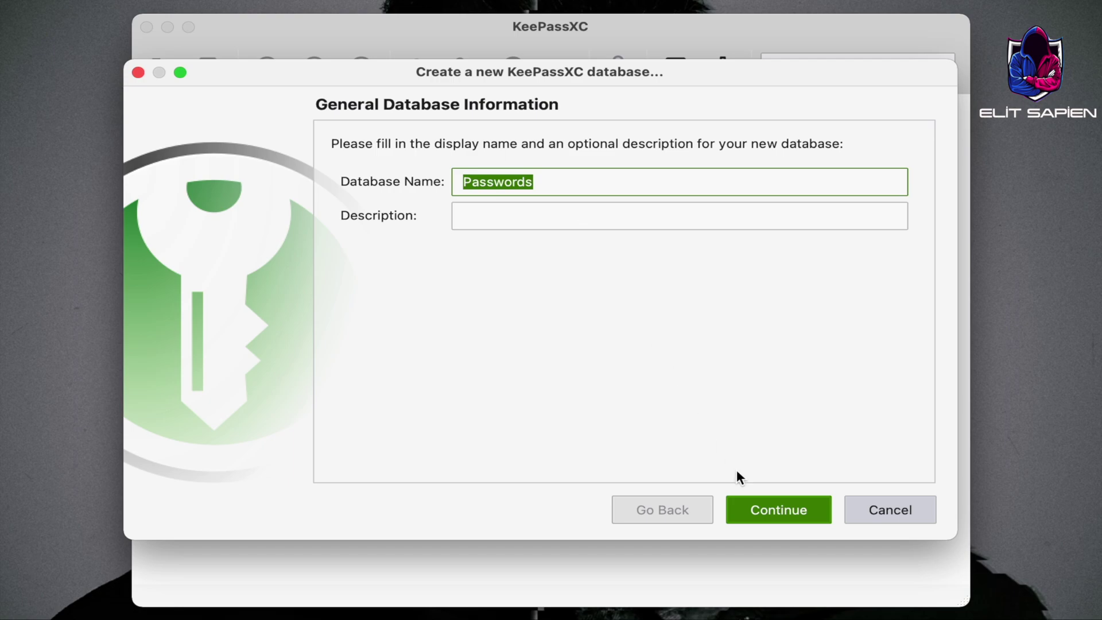
left_click(768, 509)
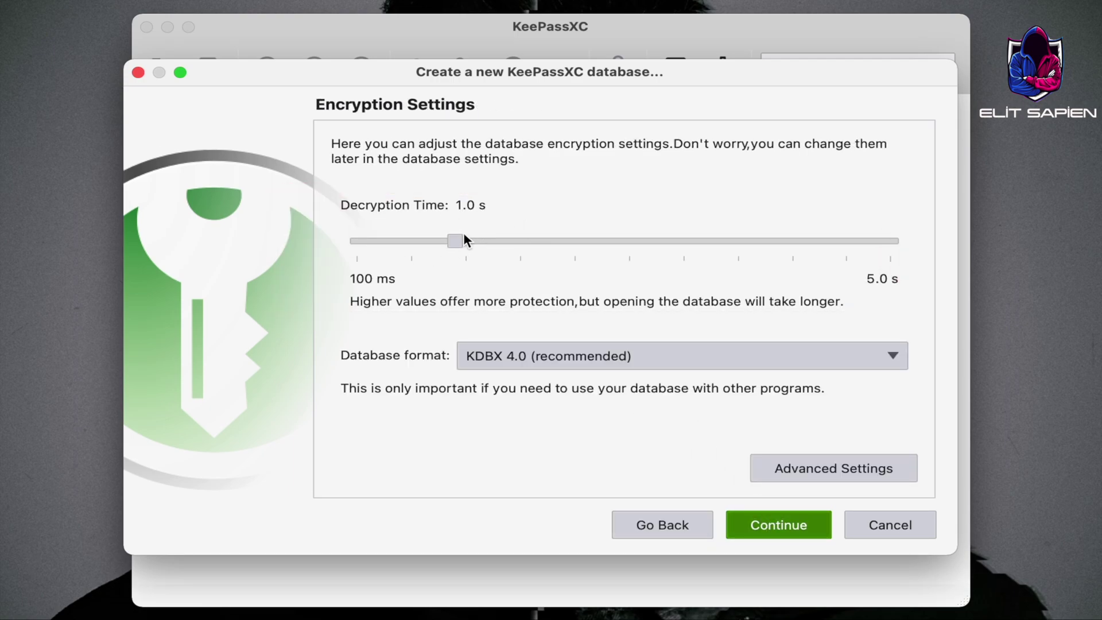
left_click_drag(555, 247, 683, 264)
left_click(580, 353)
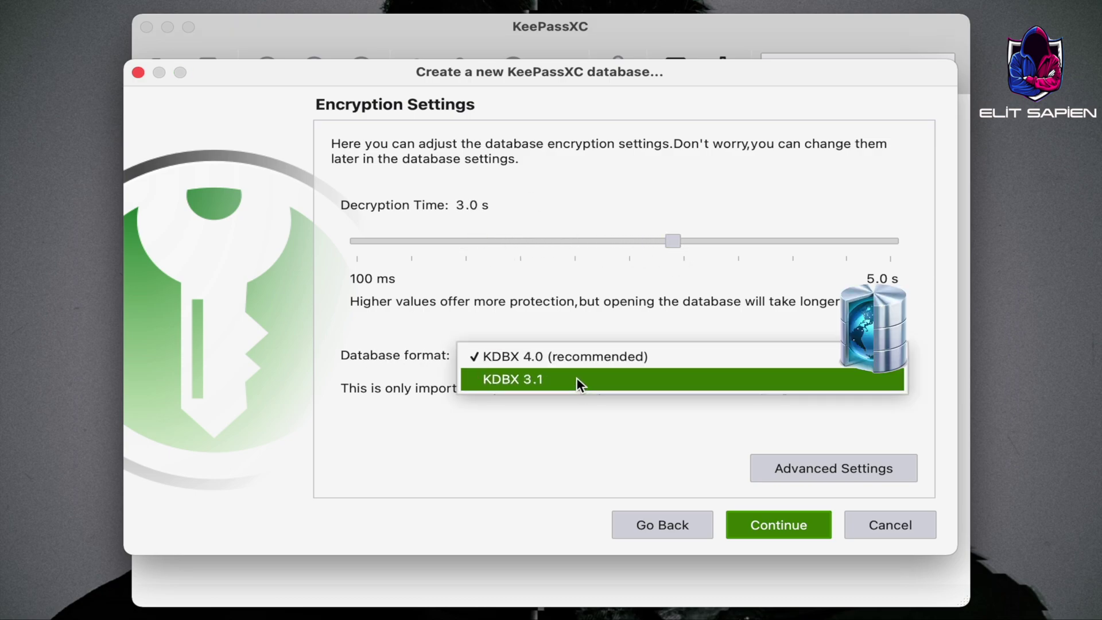
left_click(583, 356)
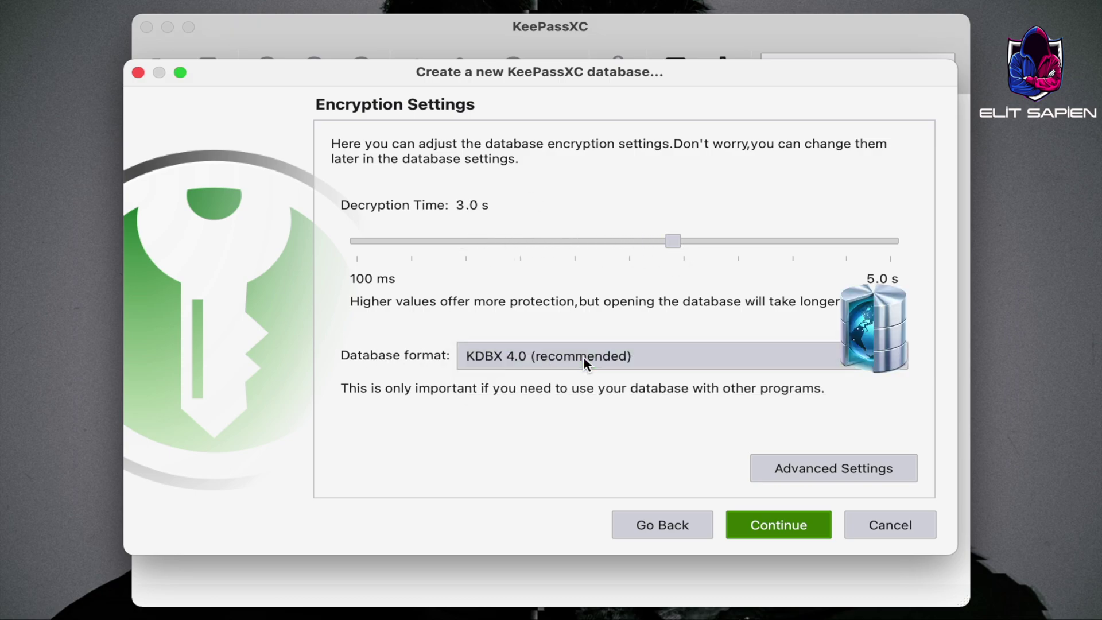
left_click(825, 472)
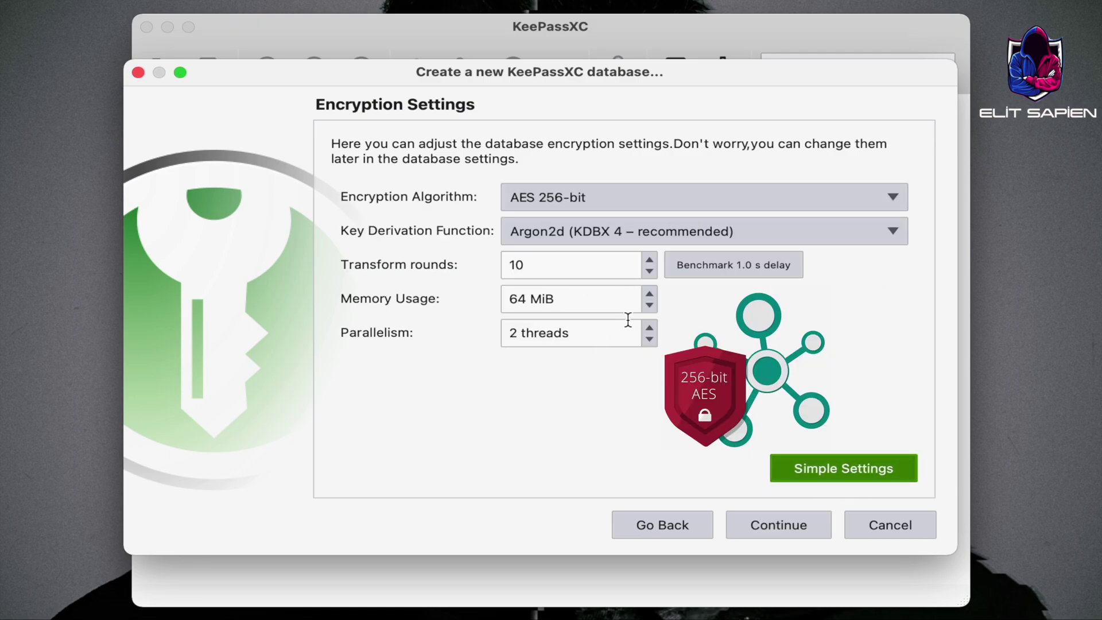
left_click(835, 471)
left_click(789, 529)
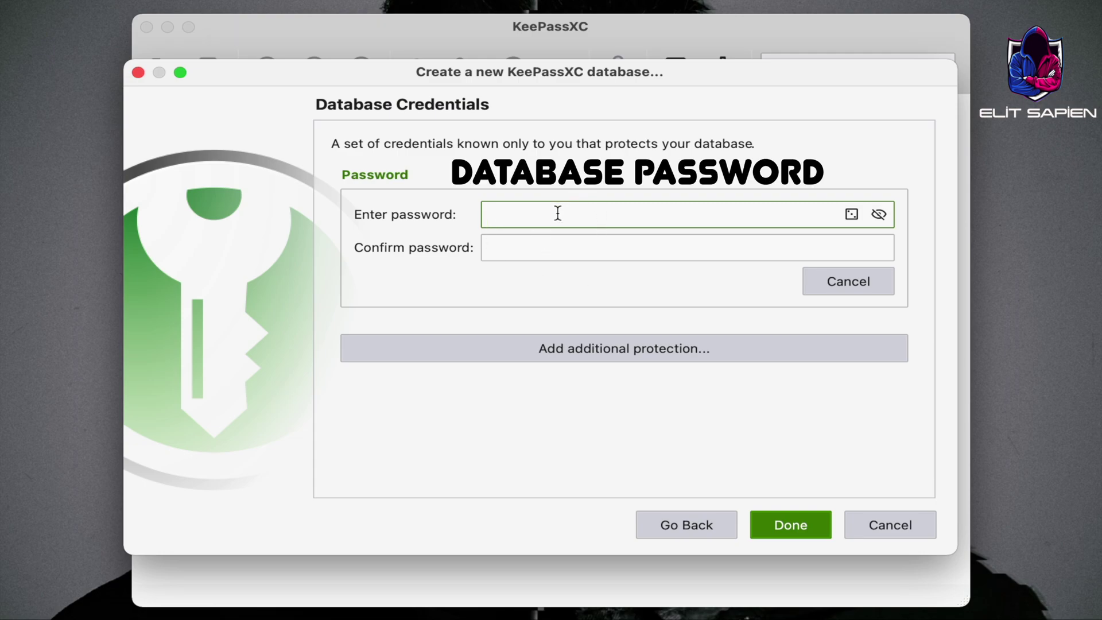
Enter the master password and its confirmation
type("12")
key("Tab")
type("12345678")
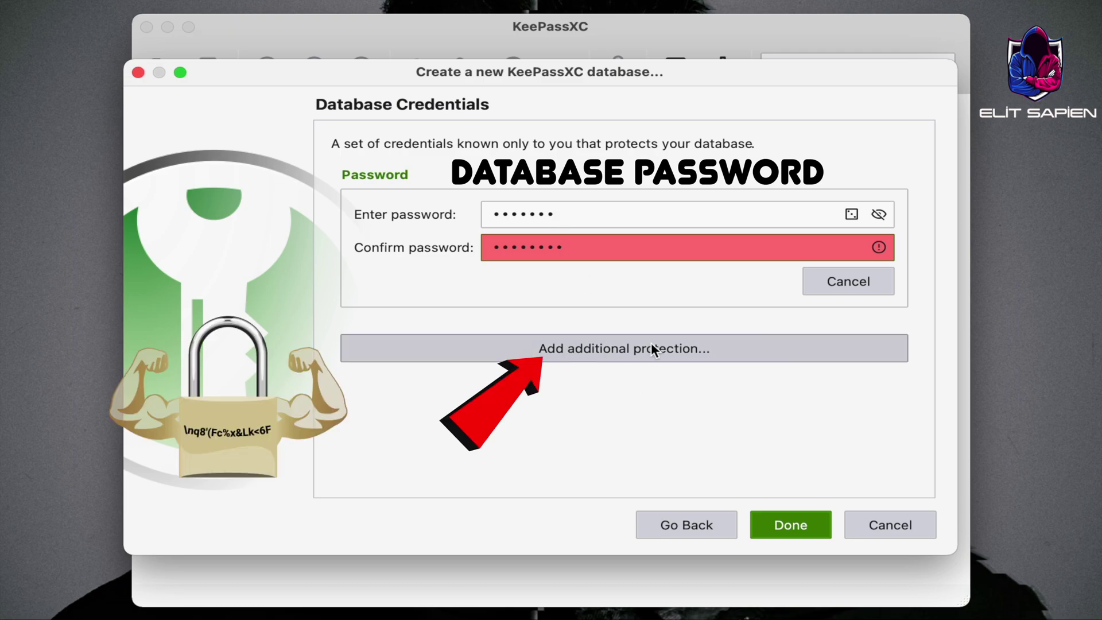
Add steve_jobs-1920x1080.jpg from the Additional key list folder as the key file
left_click(606, 353)
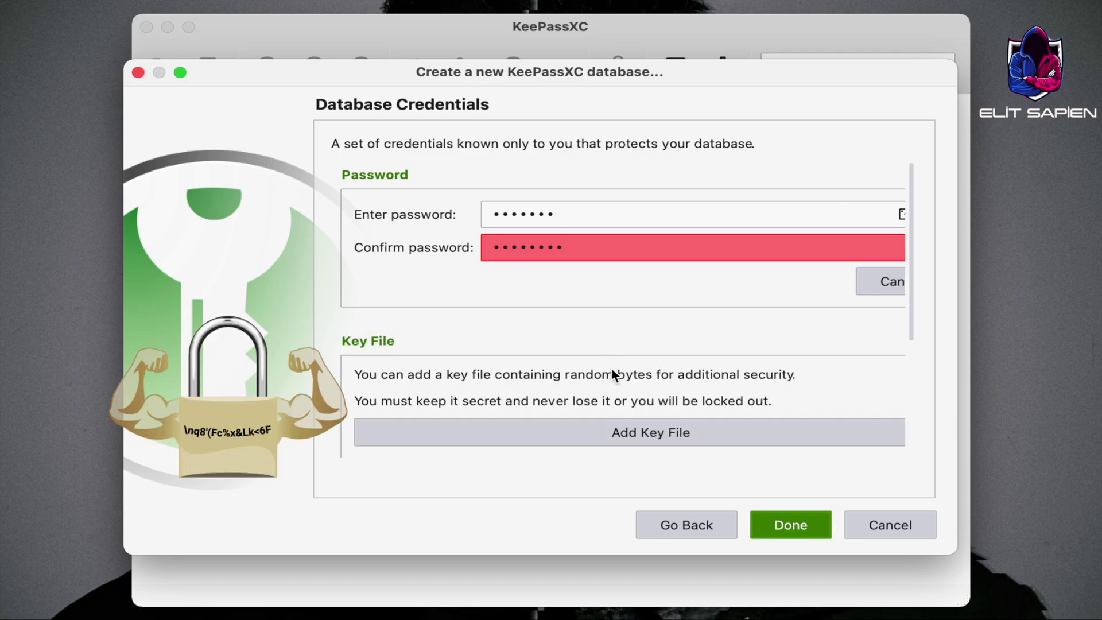
left_click(661, 433)
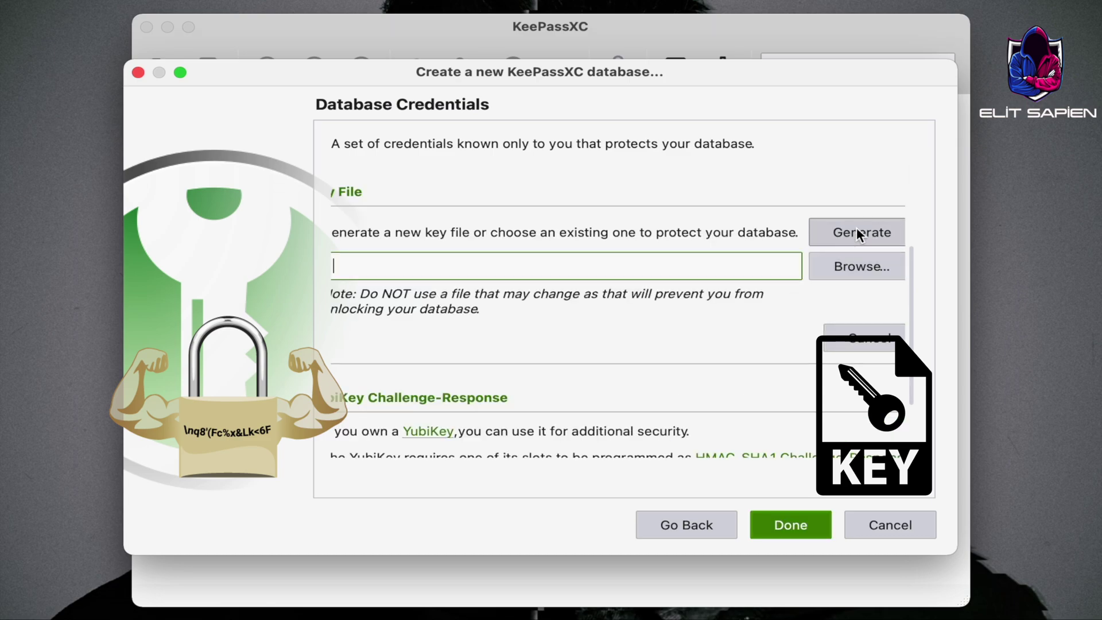
left_click(851, 270)
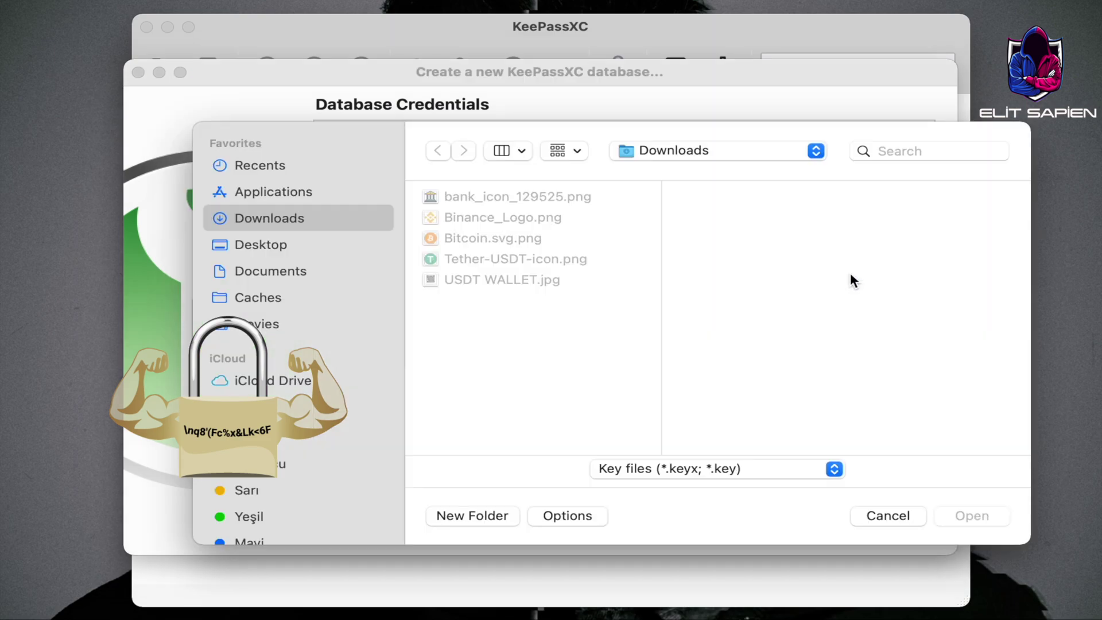
left_click(702, 468)
left_click(694, 492)
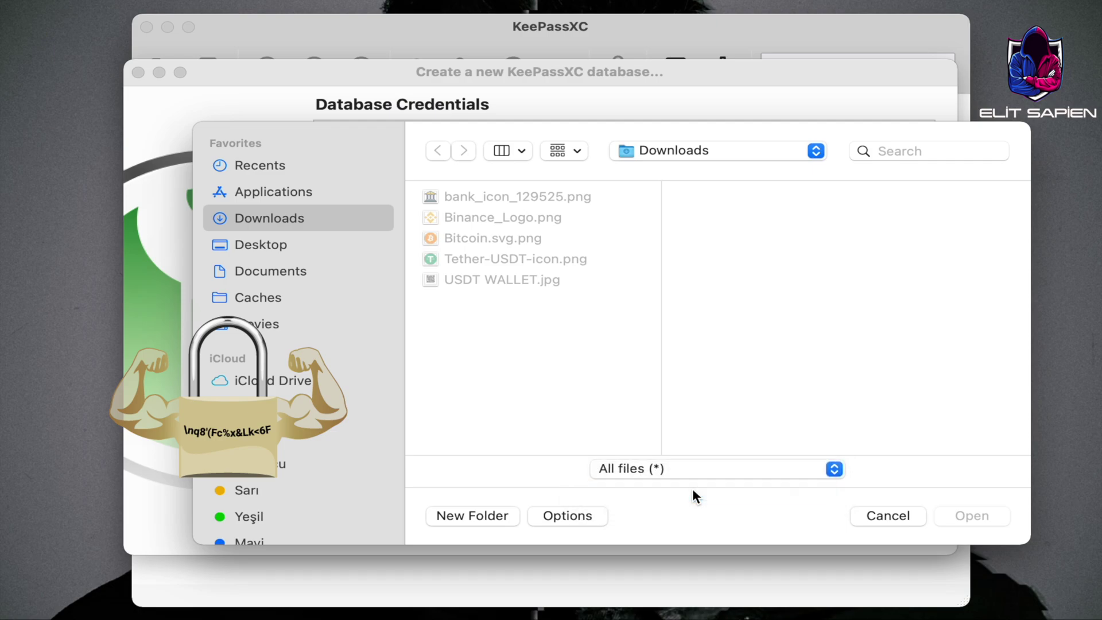
left_click(316, 244)
left_click(470, 202)
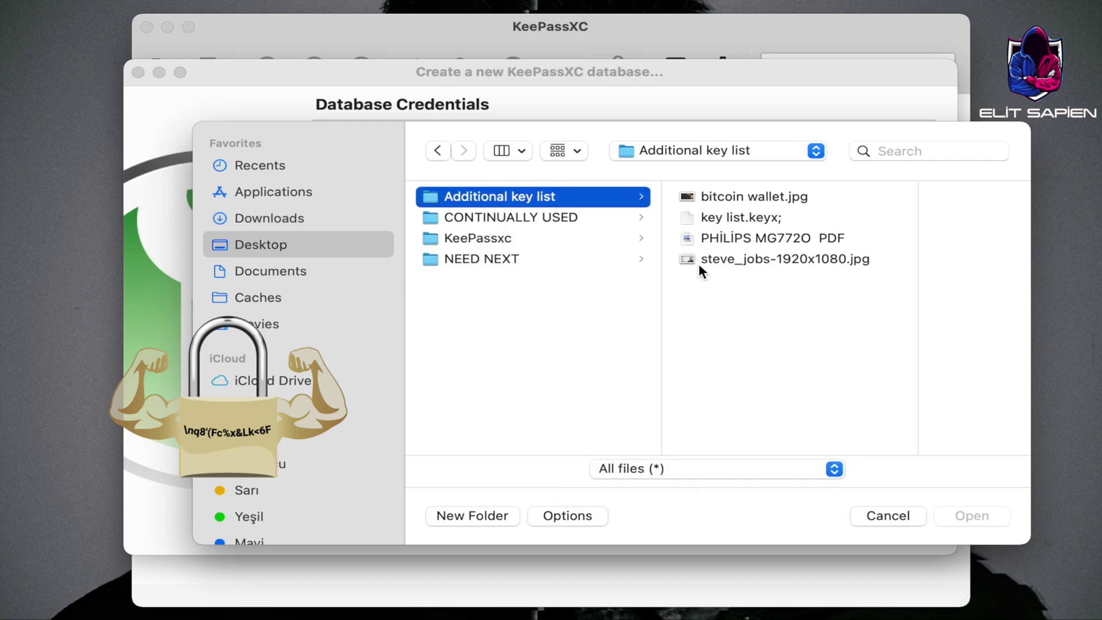
left_click(753, 259)
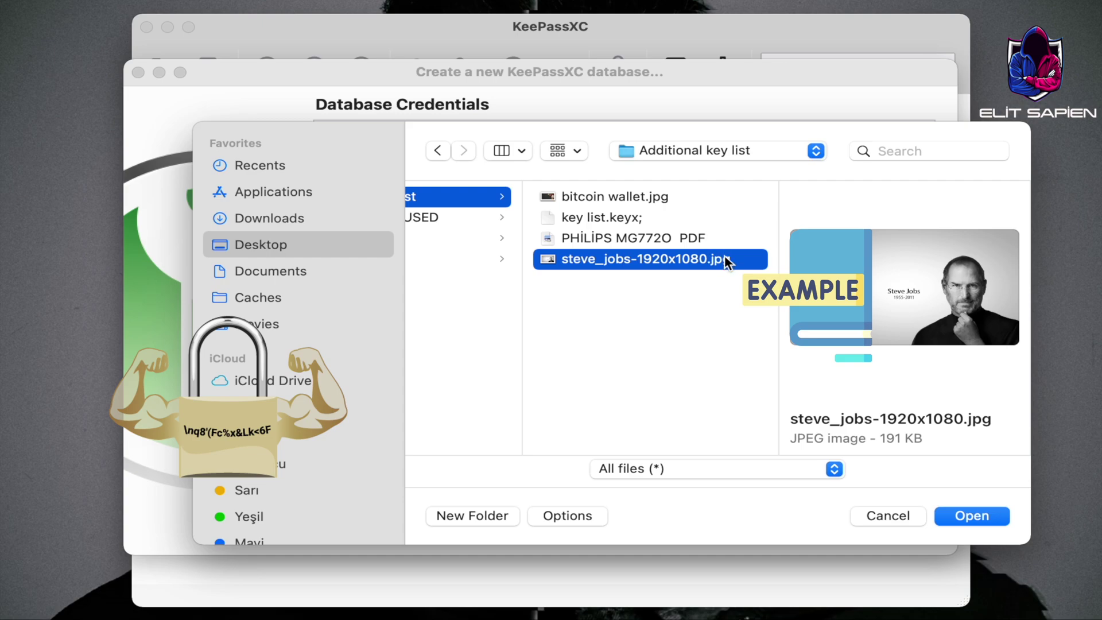
left_click(984, 518)
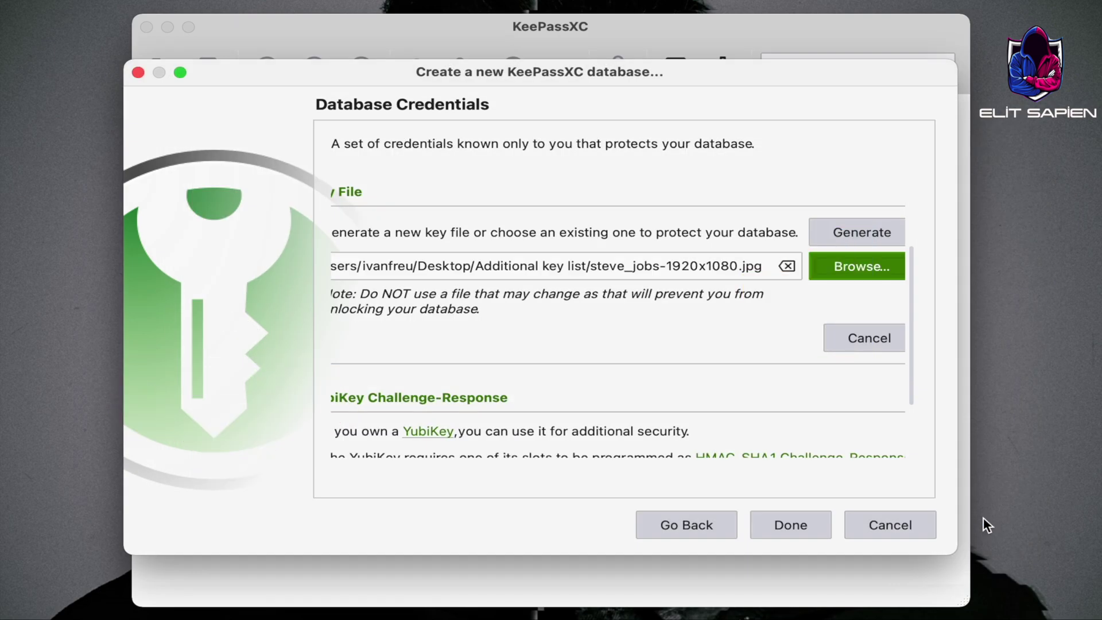
Fix the mismatched passwords by retyping both, then finish the credentials
left_click(804, 530)
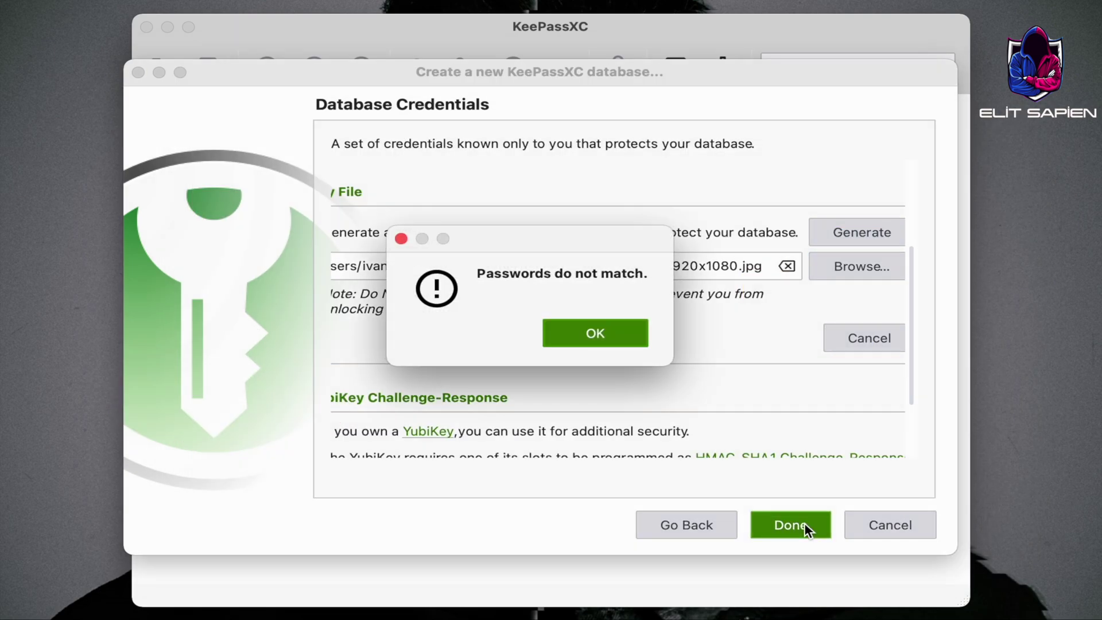
left_click(633, 342)
scroll(580, 278, "up", 5)
left_click(541, 217)
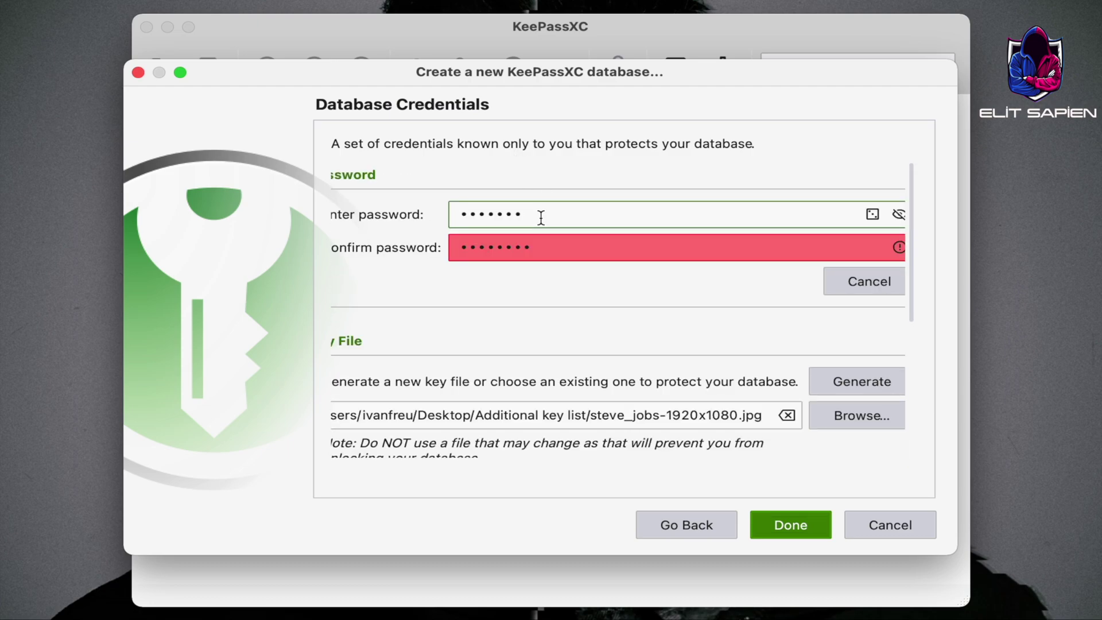
type("•••")
key("Tab")
type("•••••••")
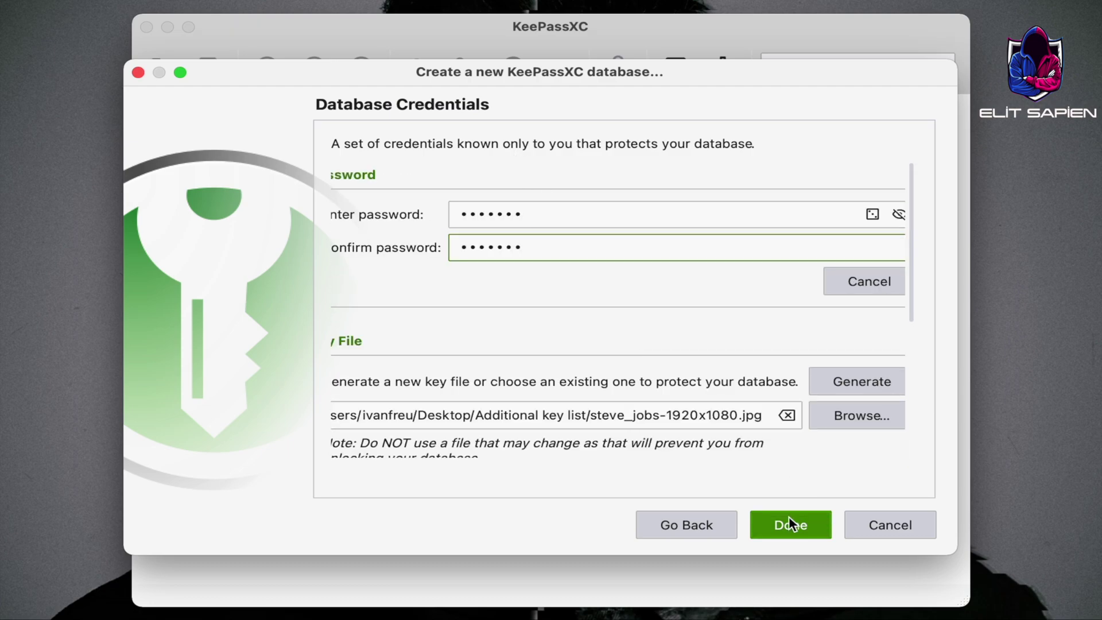
left_click(791, 526)
Save the database as Passwords.kdbx on the Desktop
left_click(635, 201)
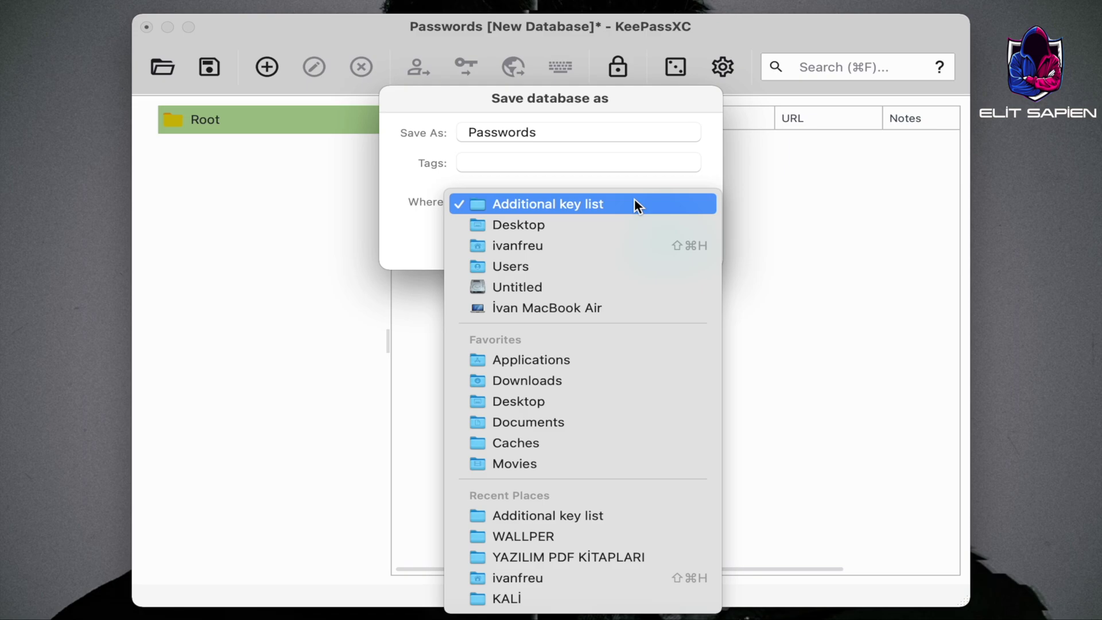
left_click(571, 225)
left_click(669, 240)
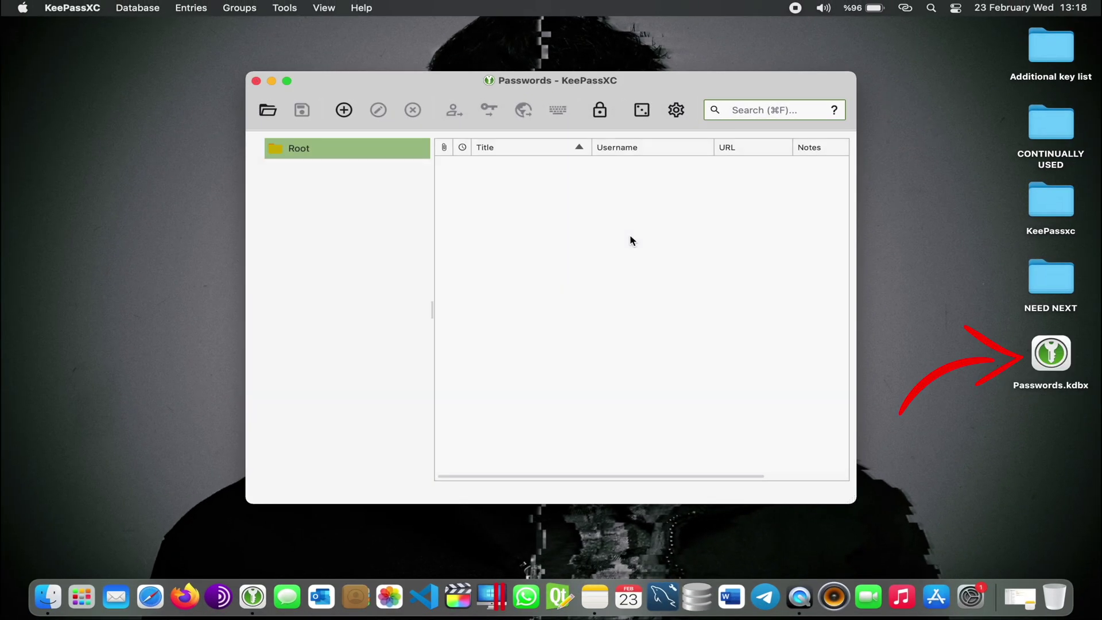
left_click(1046, 386)
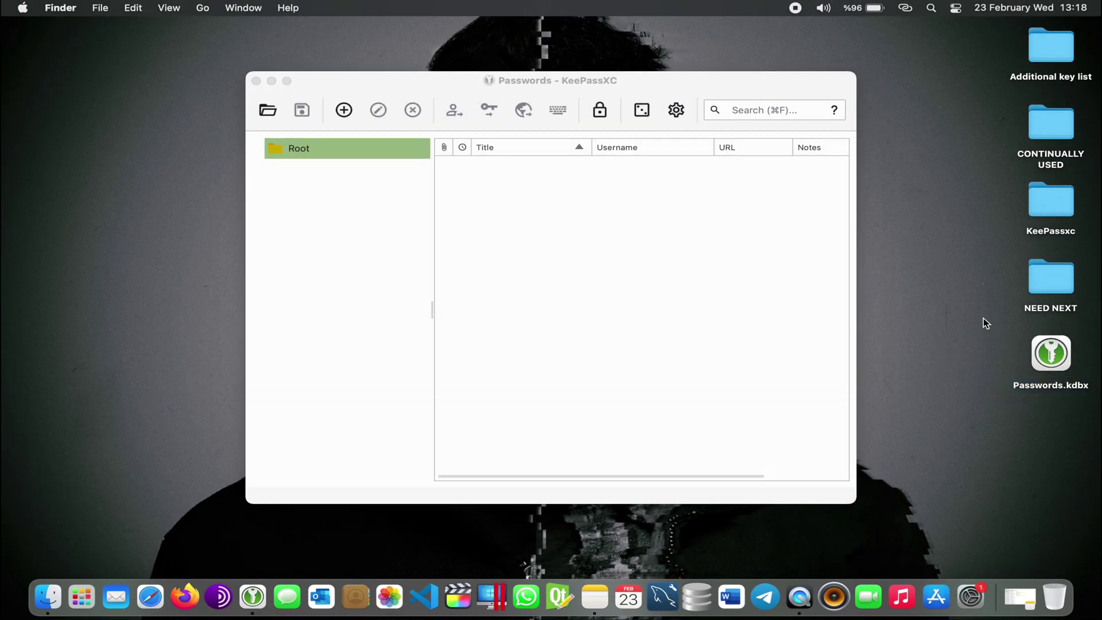
left_click(662, 310)
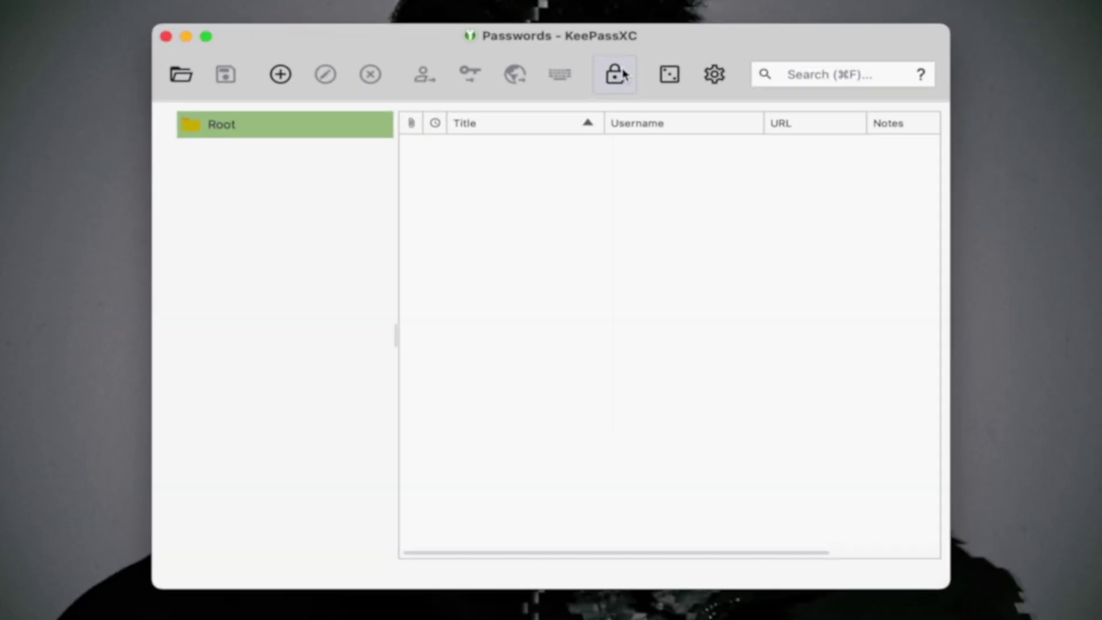
Lock the Passwords database, clear the remembered key file, and close the unlock screen
left_click(603, 107)
left_click(720, 335)
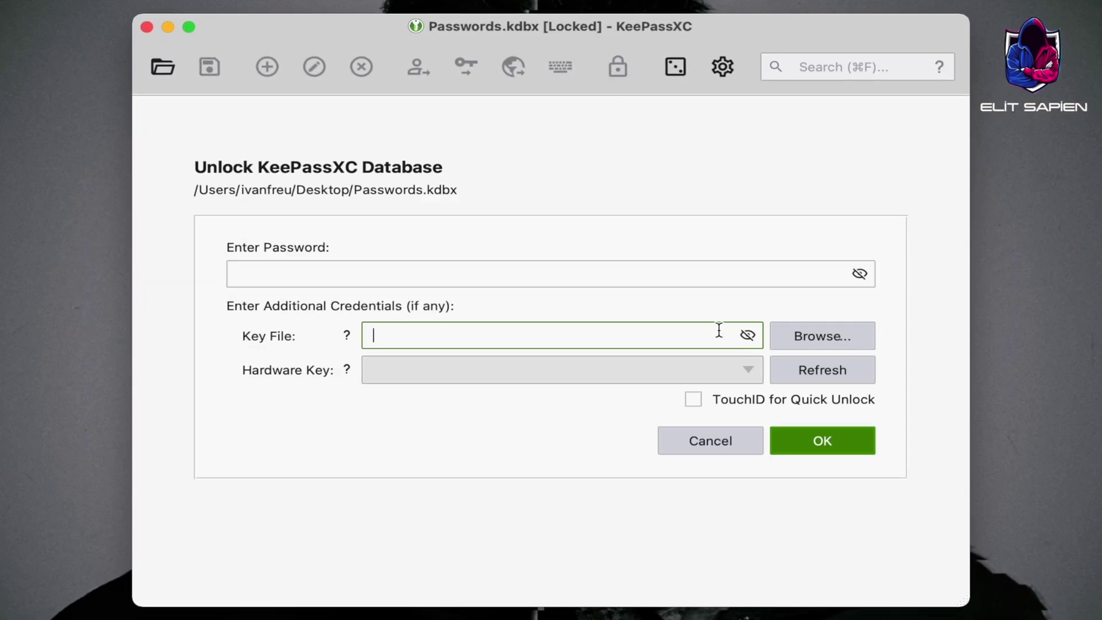
left_click(729, 438)
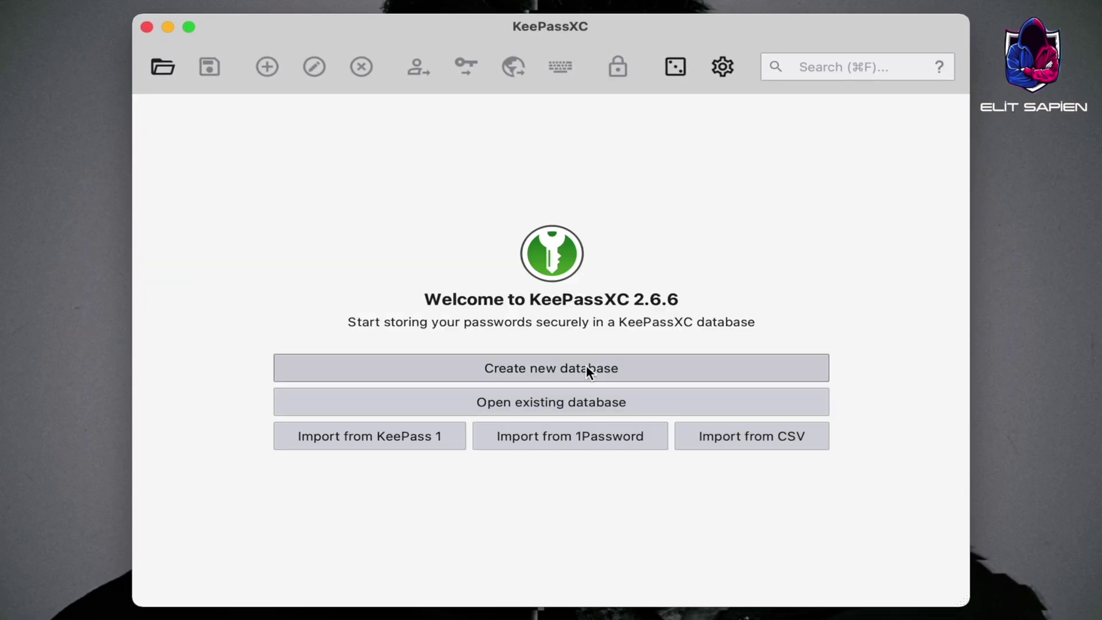
Reopen Passwords.kdbx and try unlocking with only the password, no key file
left_click(636, 403)
left_click(482, 185)
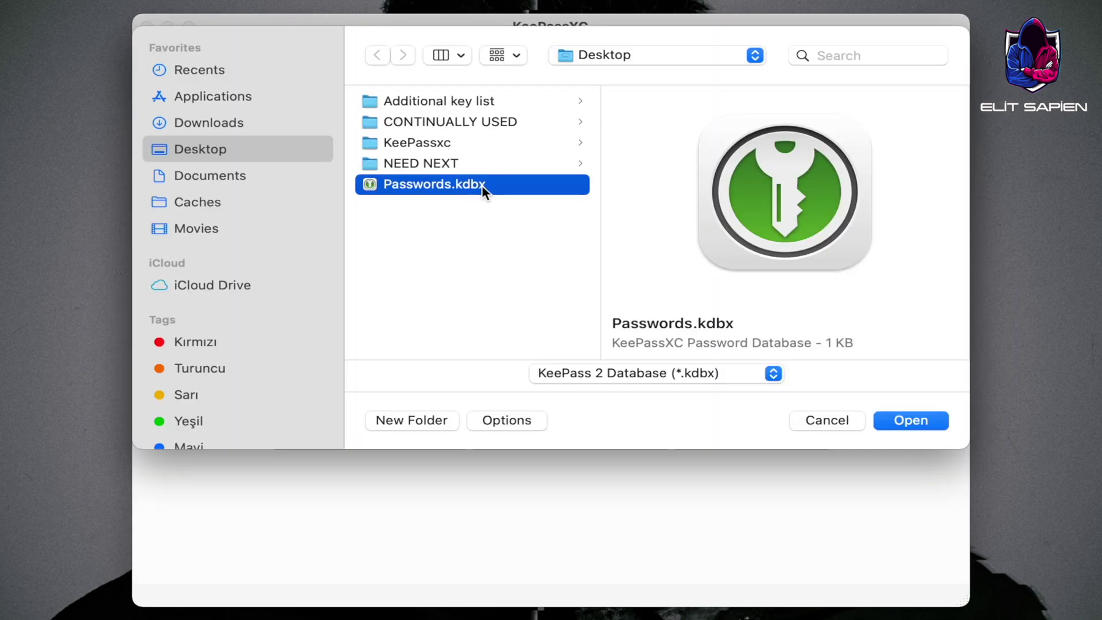
left_click(919, 420)
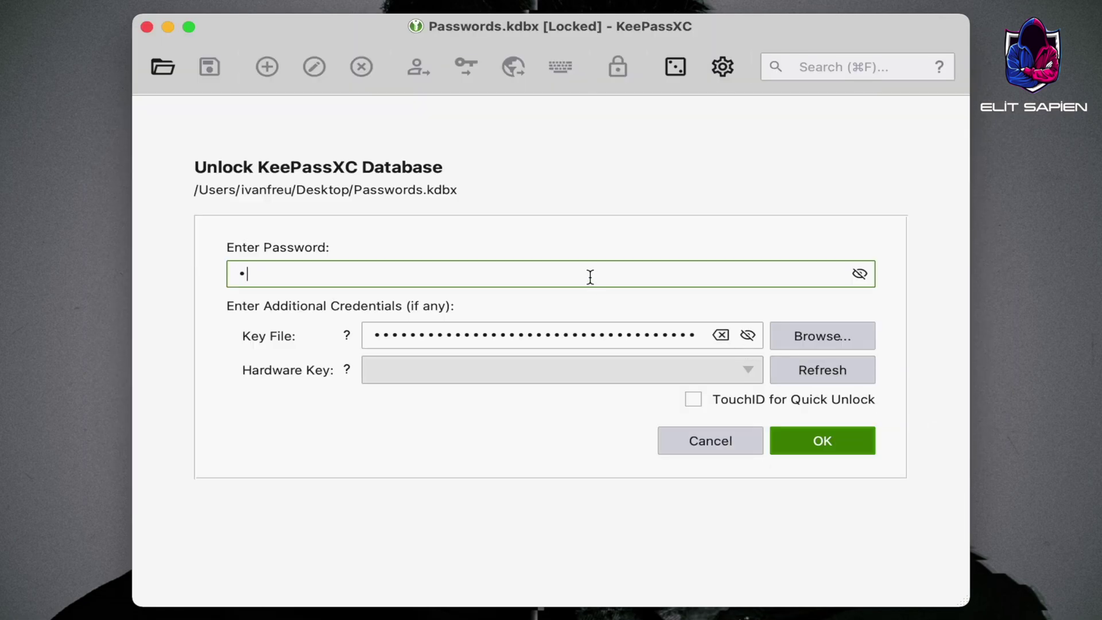
left_click(721, 334)
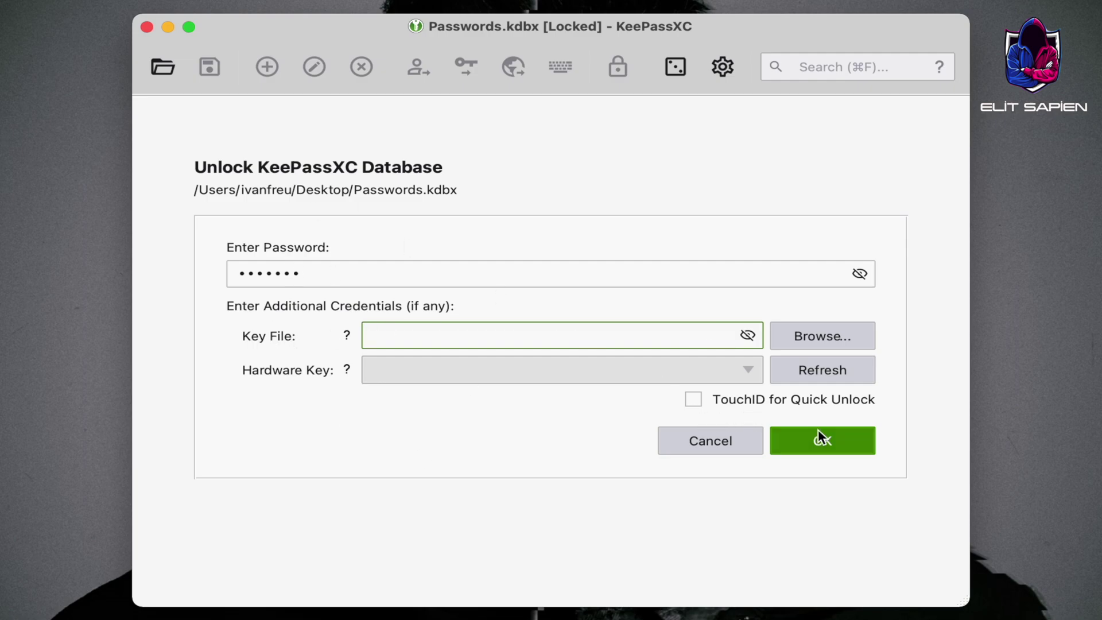
left_click(833, 441)
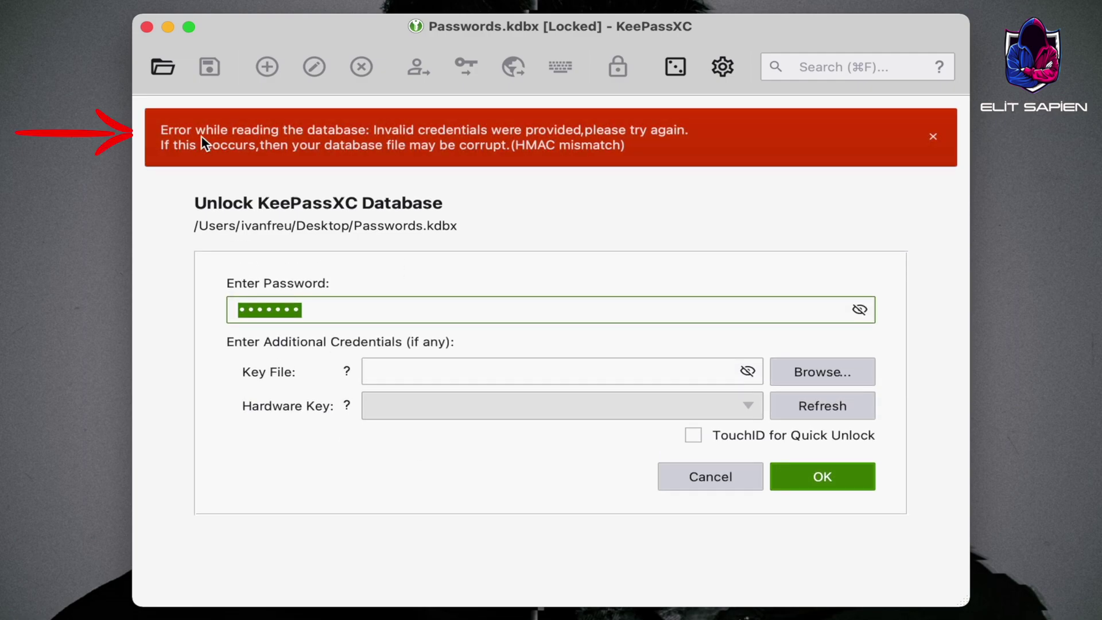
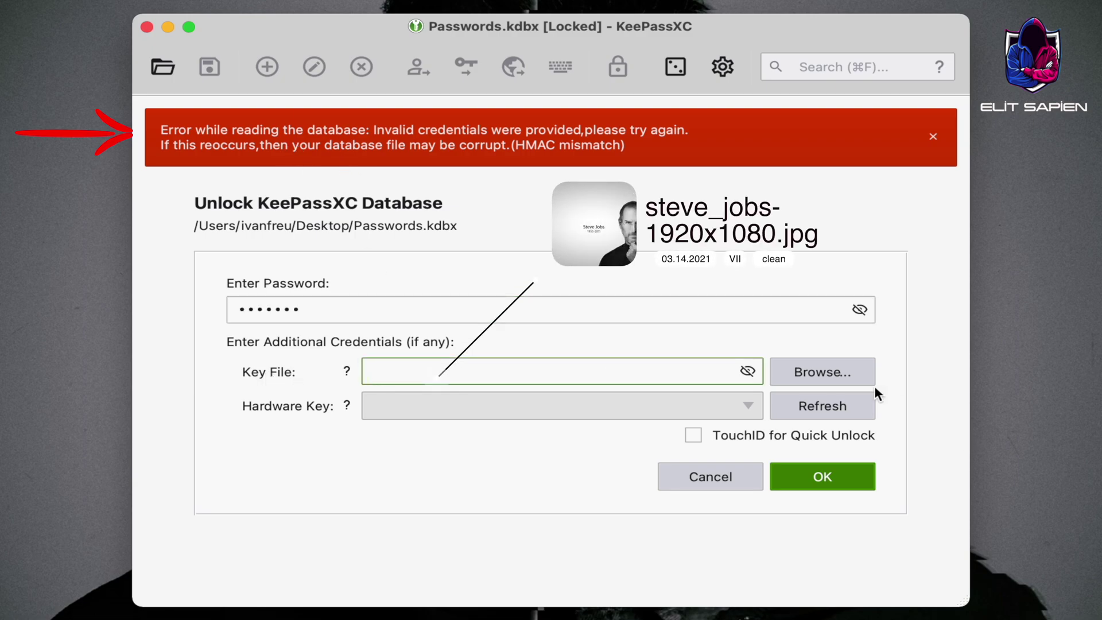
Unlock the Passwords database with the steve_jobs-1920x1080.jpg key file from the Additional key list folder
left_click(847, 373)
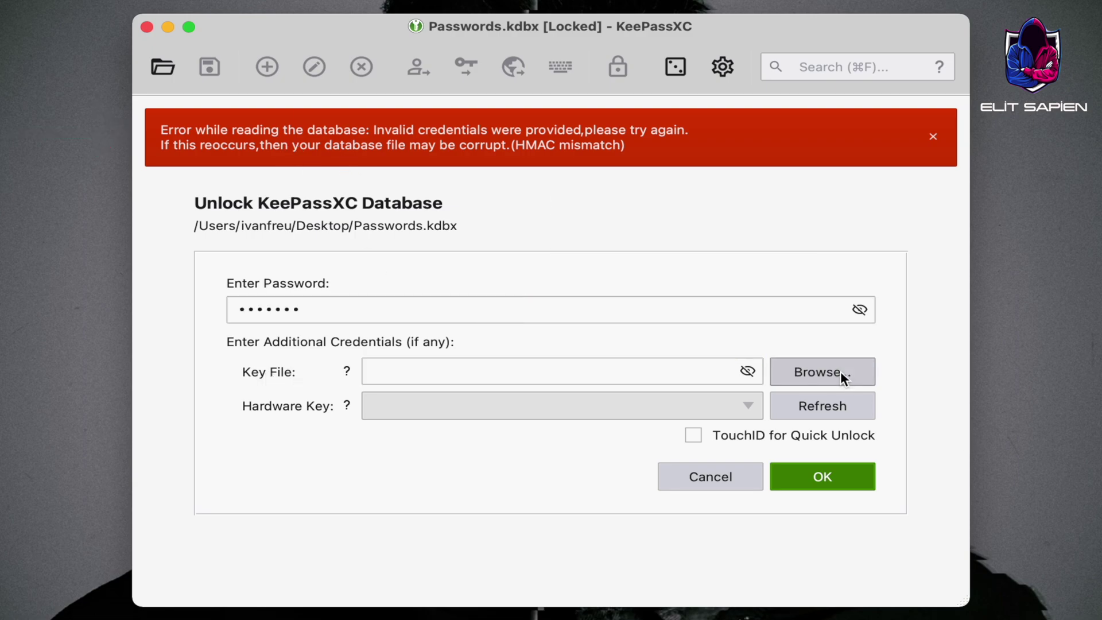
left_click(429, 103)
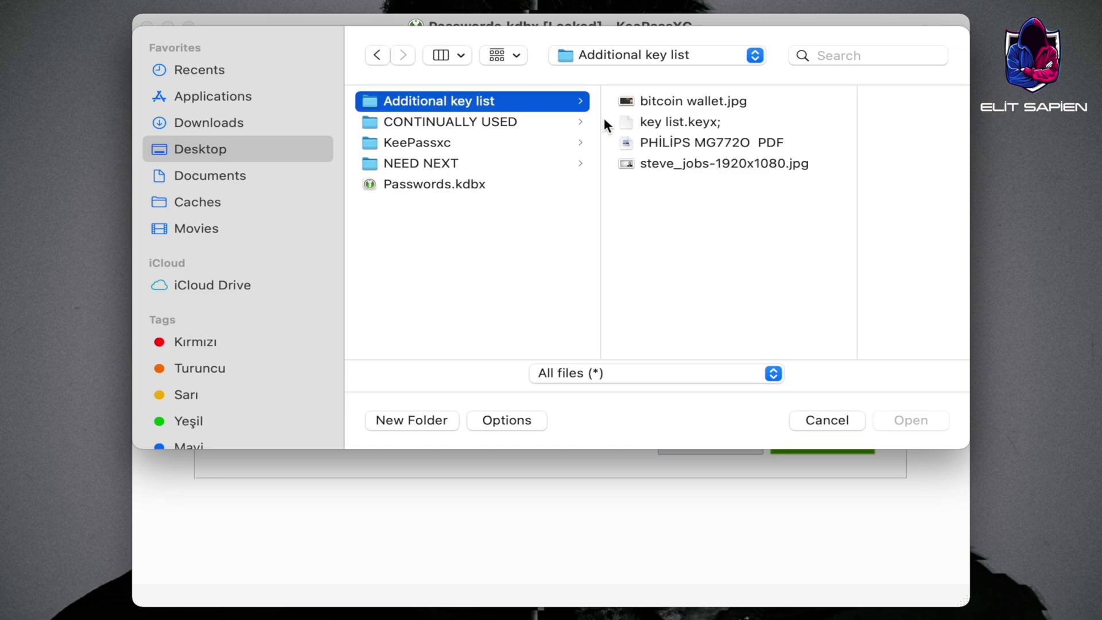
left_click(745, 167)
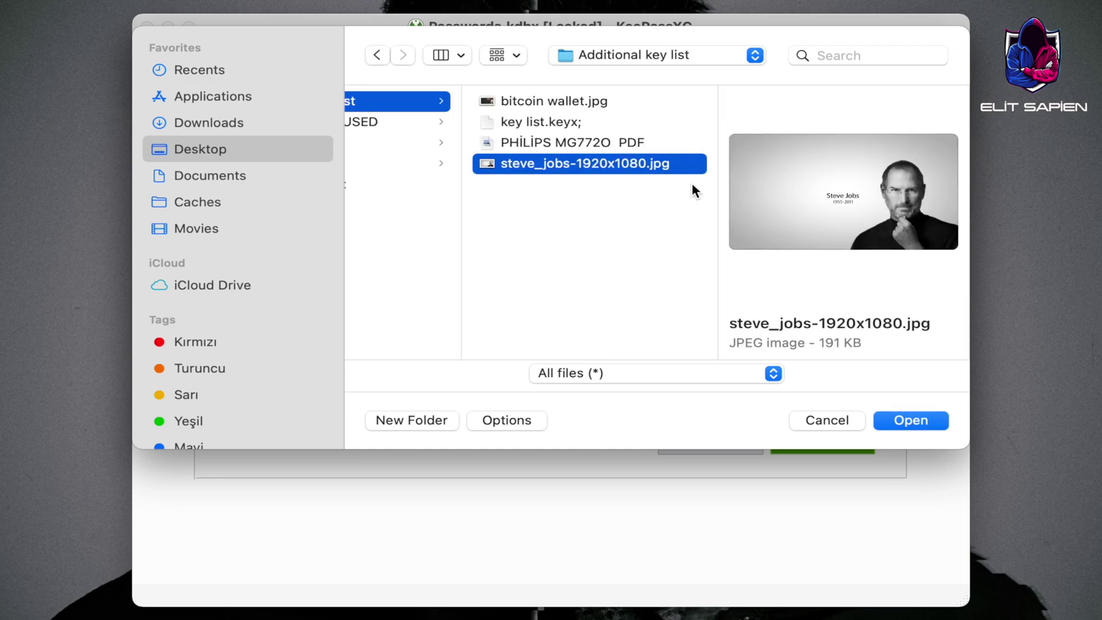
left_click(912, 420)
left_click(842, 441)
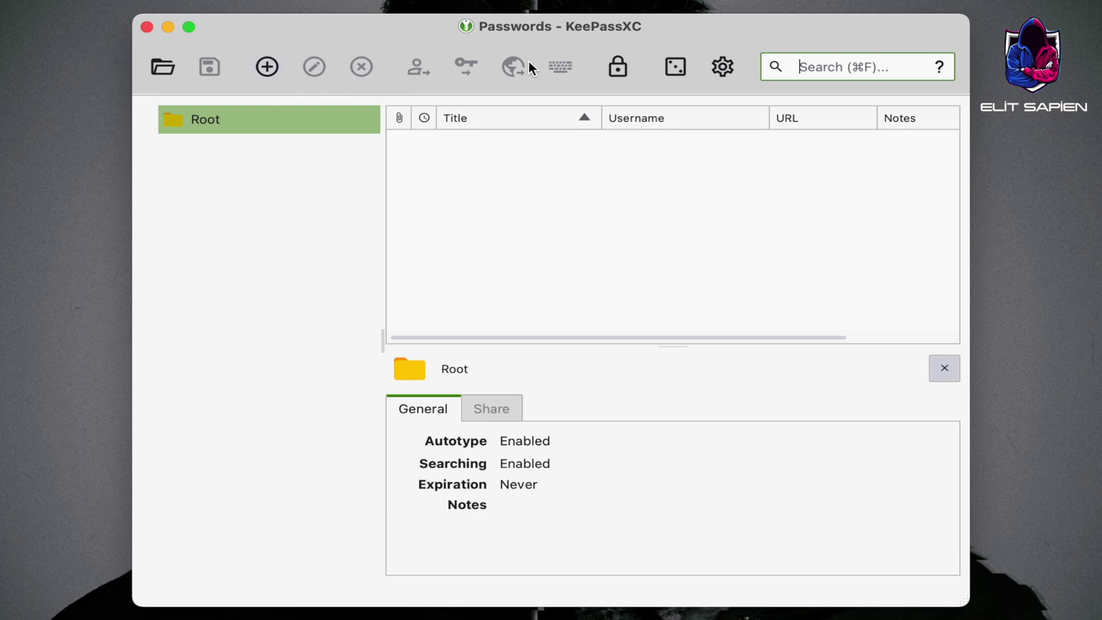
Create a group named E-MAİL under Root and give it the envelope icon
left_click(221, 235)
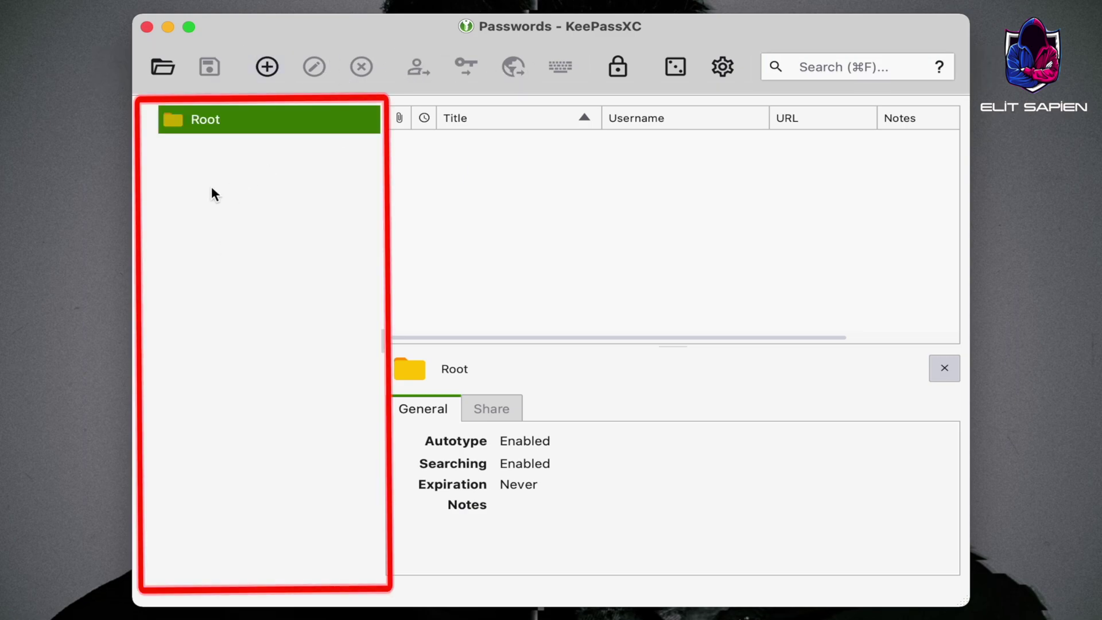
right_click(167, 145)
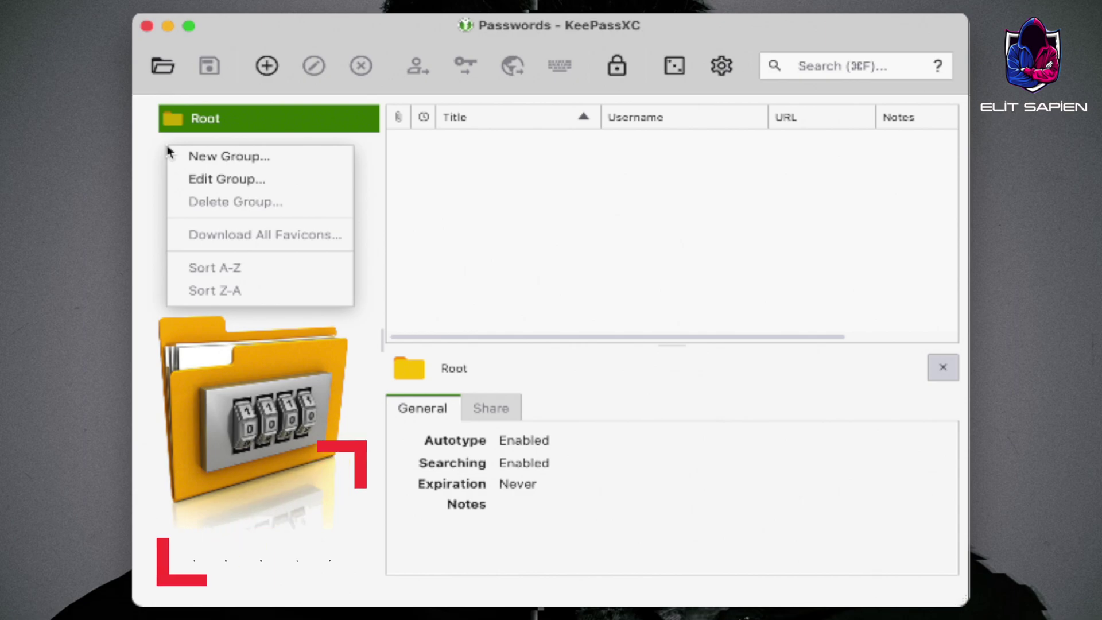
left_click(578, 251)
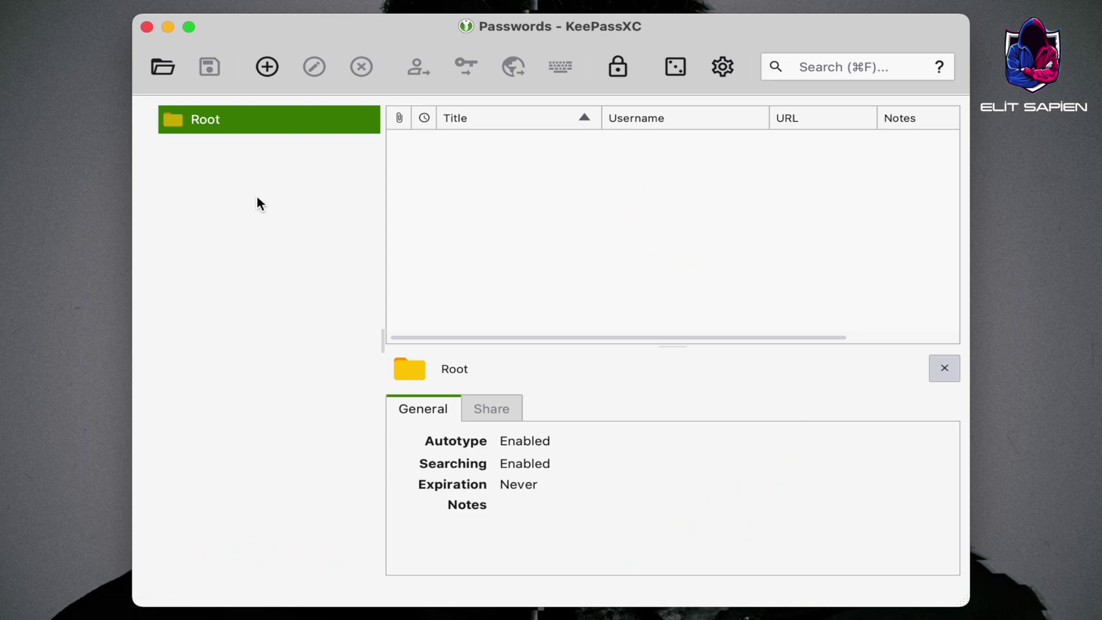
right_click(192, 119)
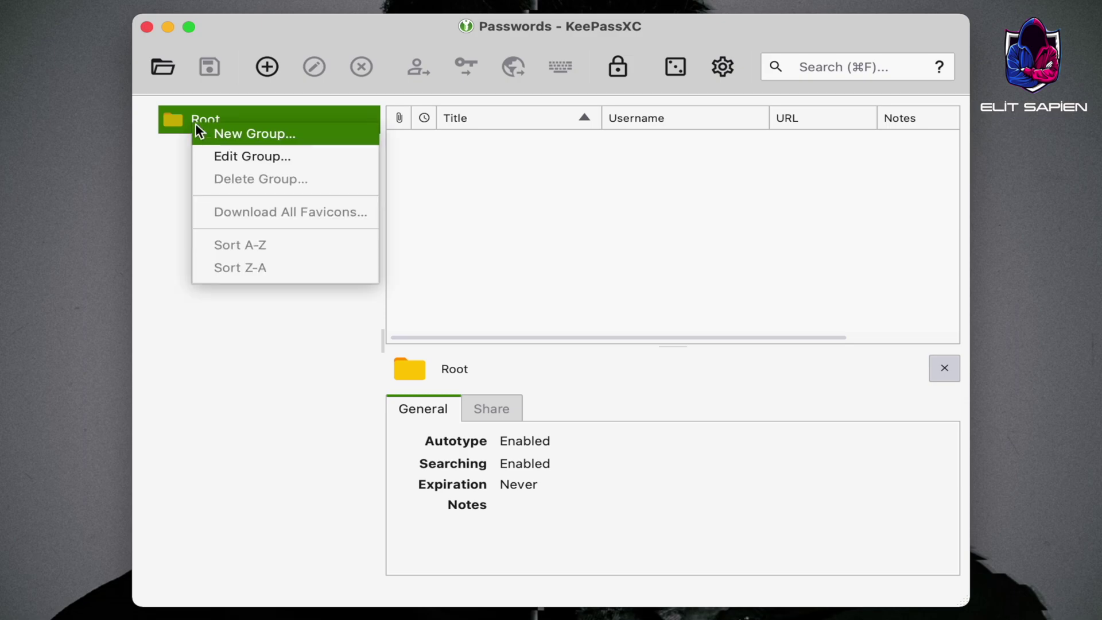
left_click(207, 128)
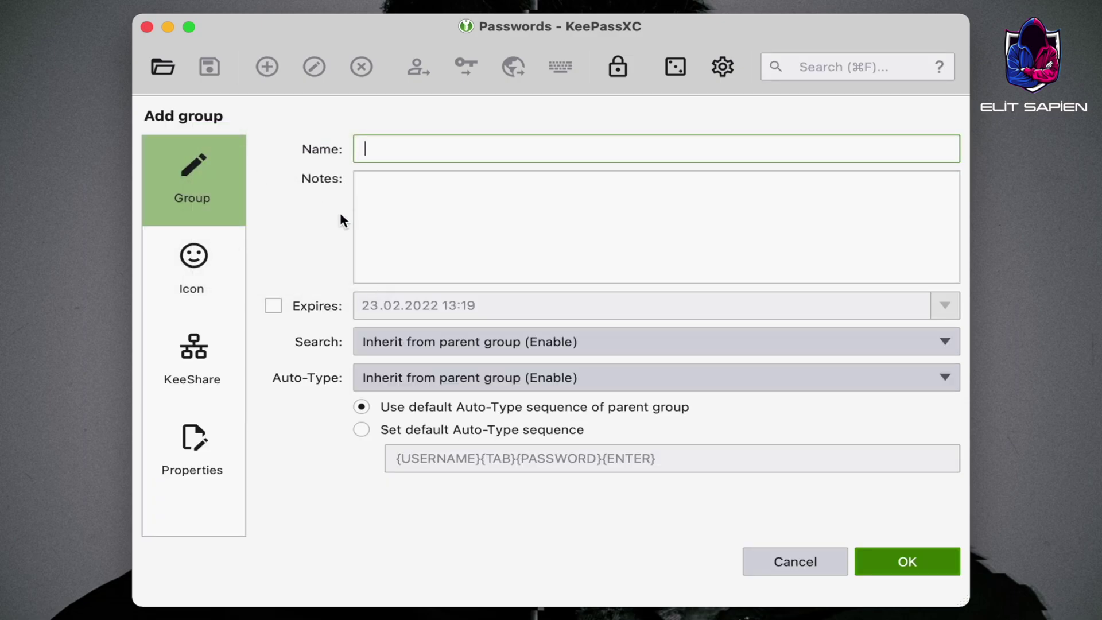
type("E-MAİL")
left_click(212, 240)
left_click(520, 184)
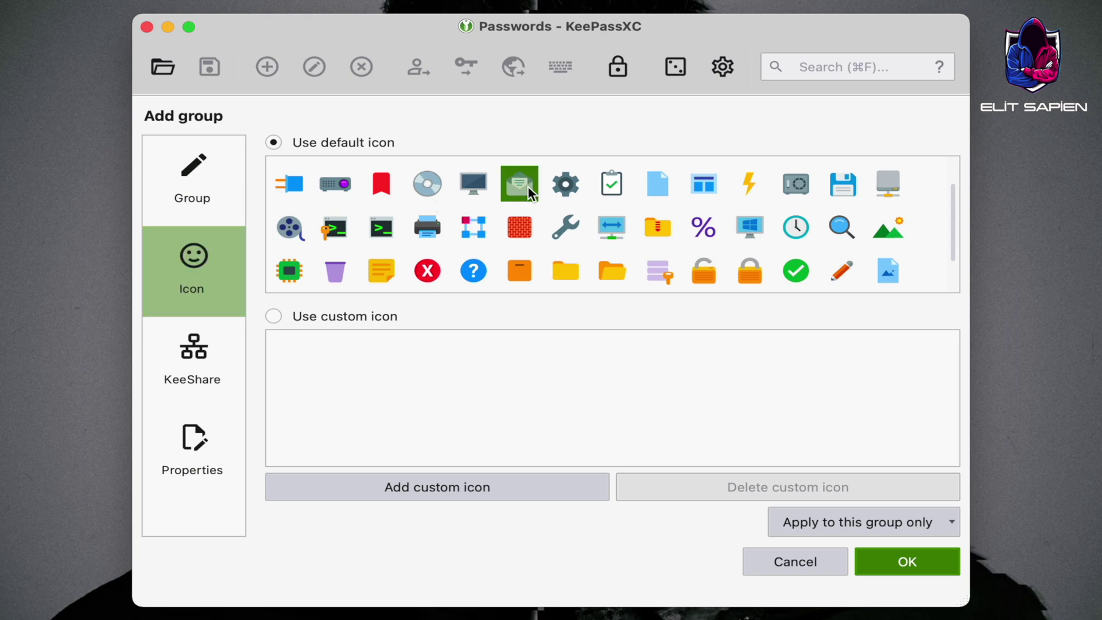
left_click(903, 565)
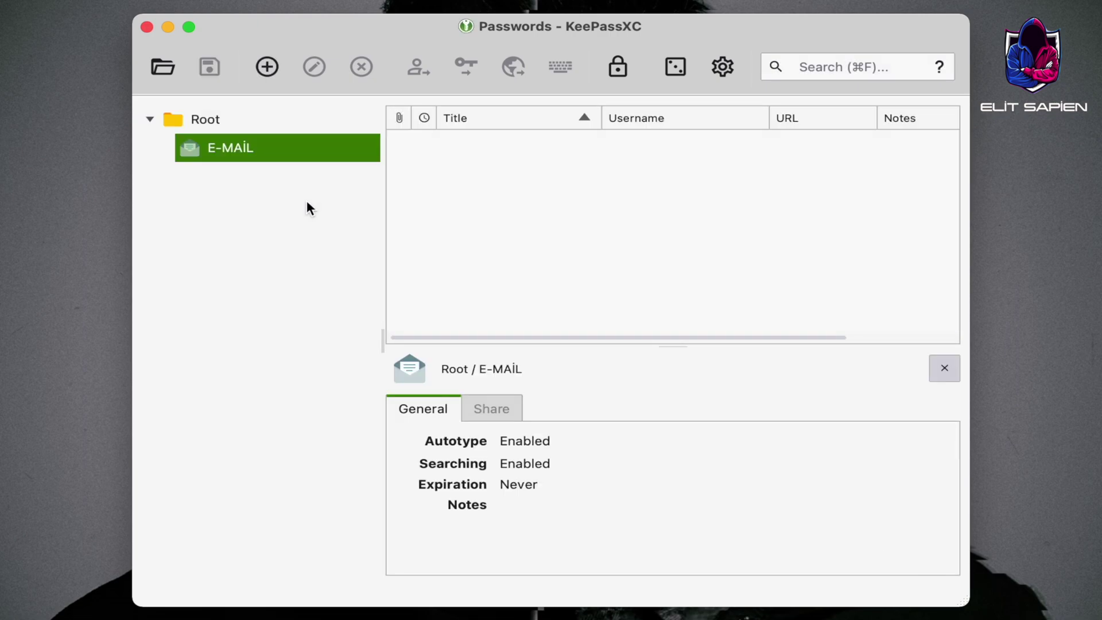
Add a GMAİL entry with the account email, password, pasted Gmail URL and downloaded favicon
left_click(268, 68)
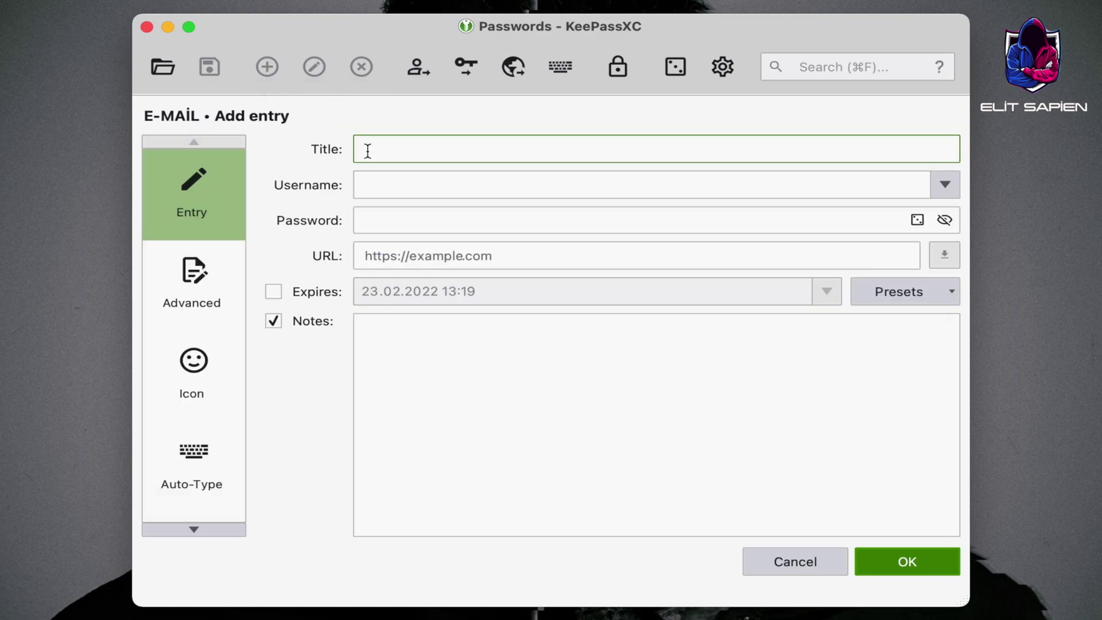
type("GMAİL")
left_click(386, 180)
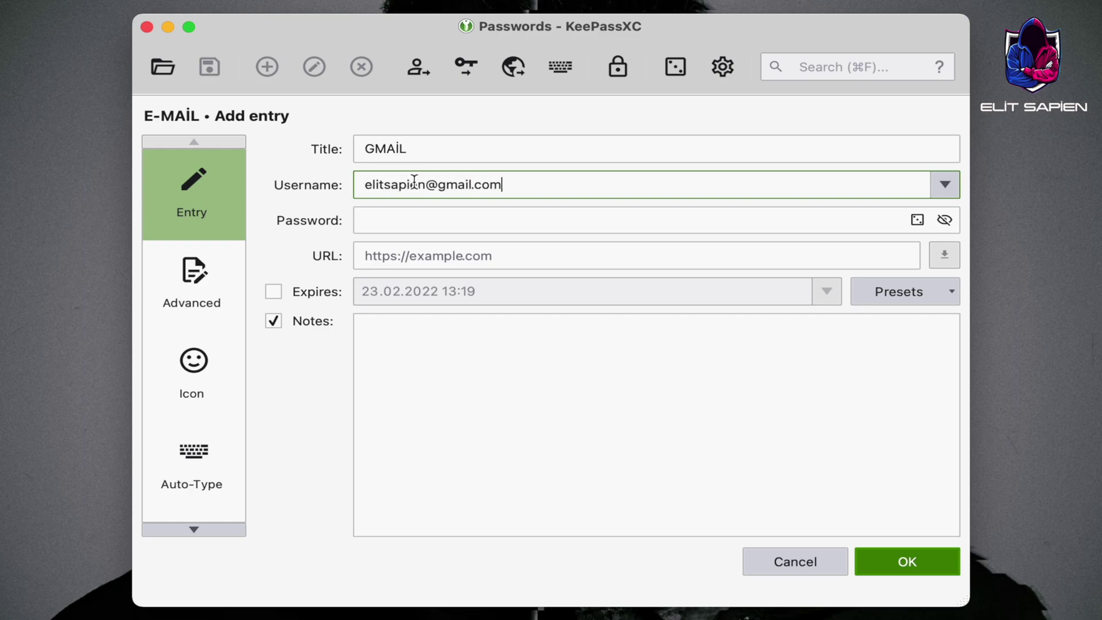
left_click(424, 218)
type("********")
left_click(402, 253)
key("super+v")
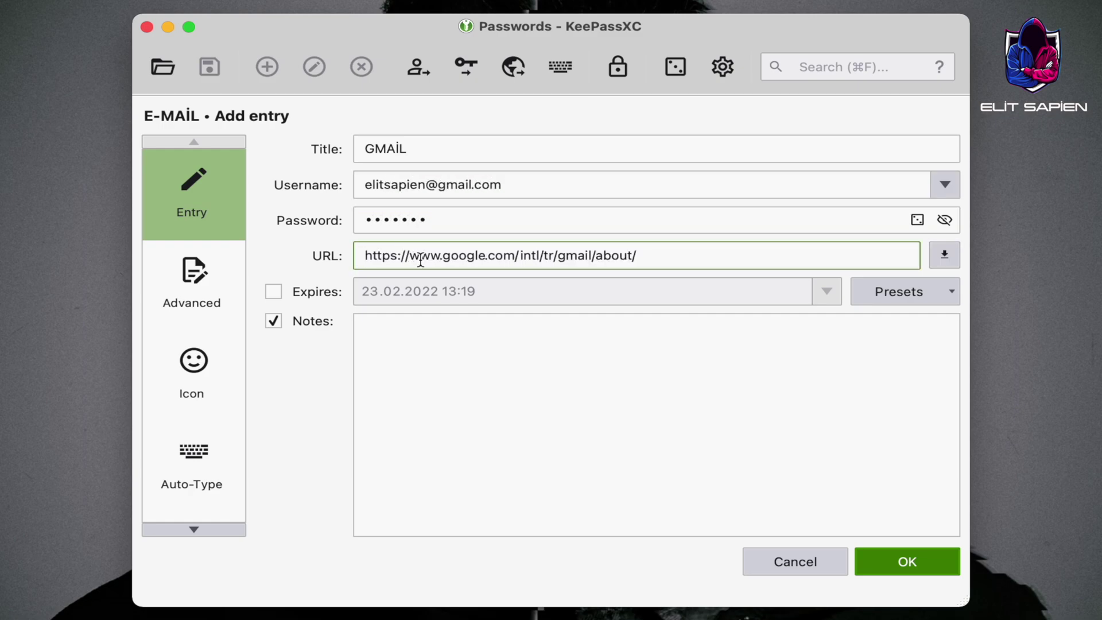
left_click(944, 255)
Add one custom attribute 'this email registered' and delete the extra New attribute 1
left_click(208, 274)
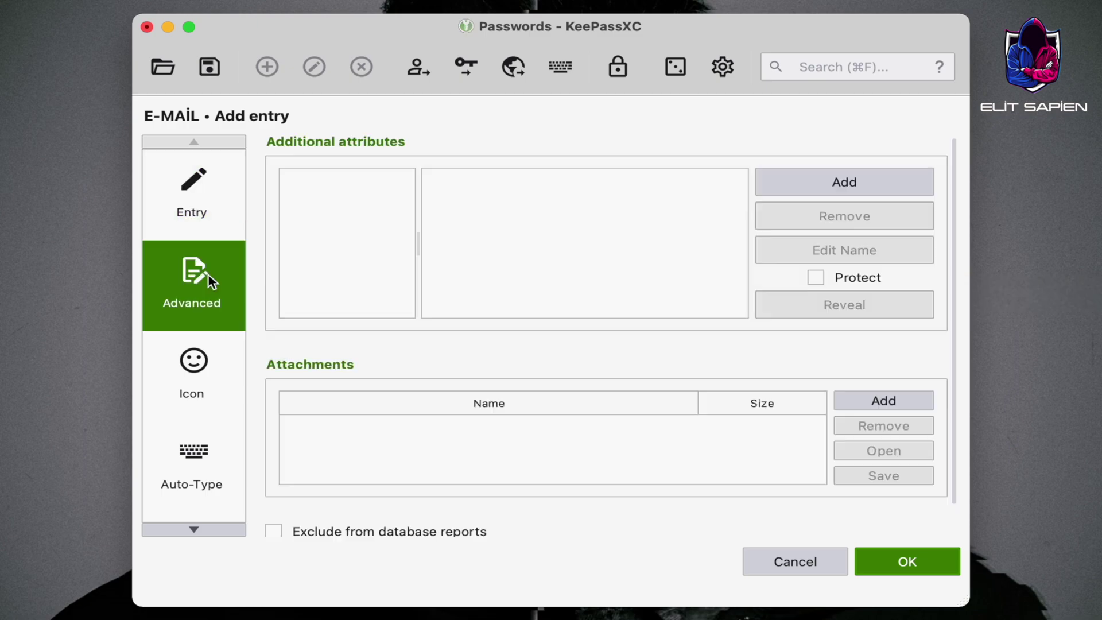
left_click(864, 181)
type("thi")
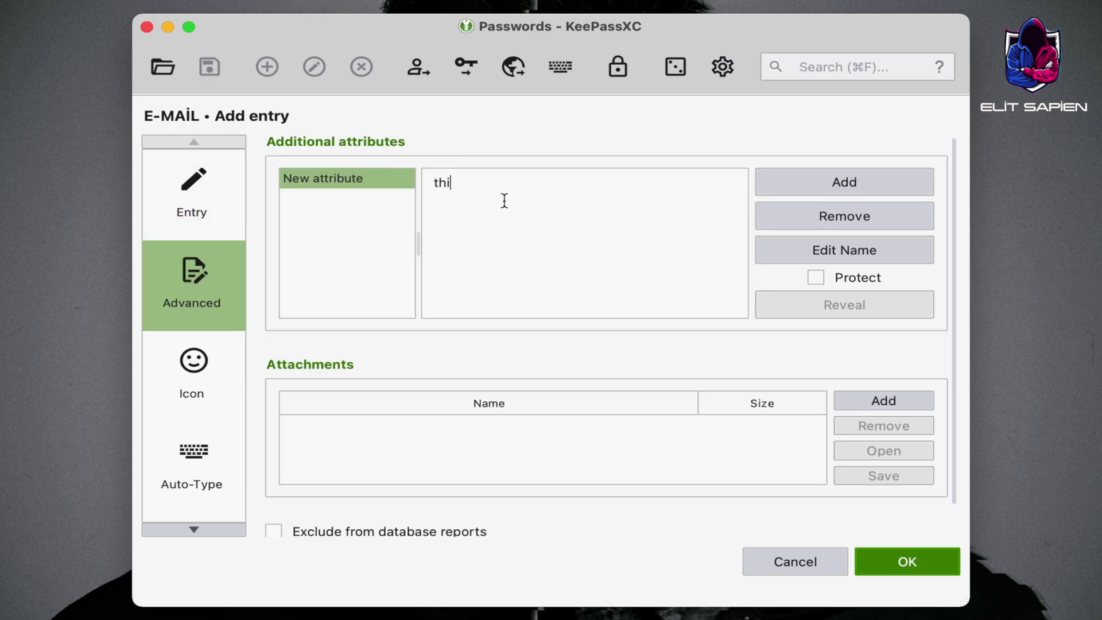
type("s email registered to youtube !")
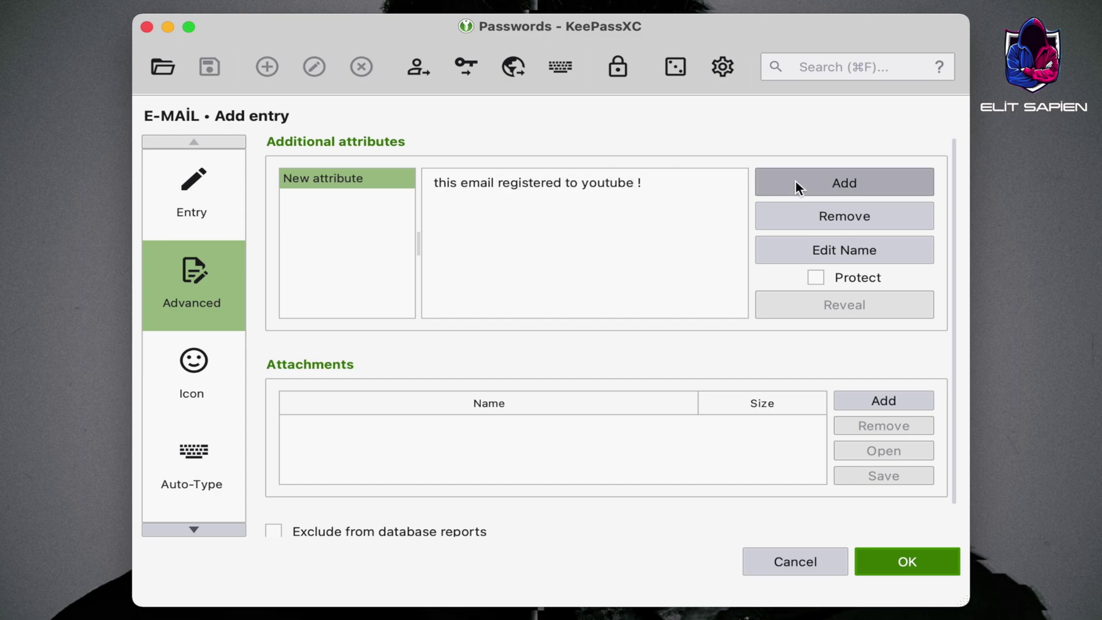
left_click(796, 181)
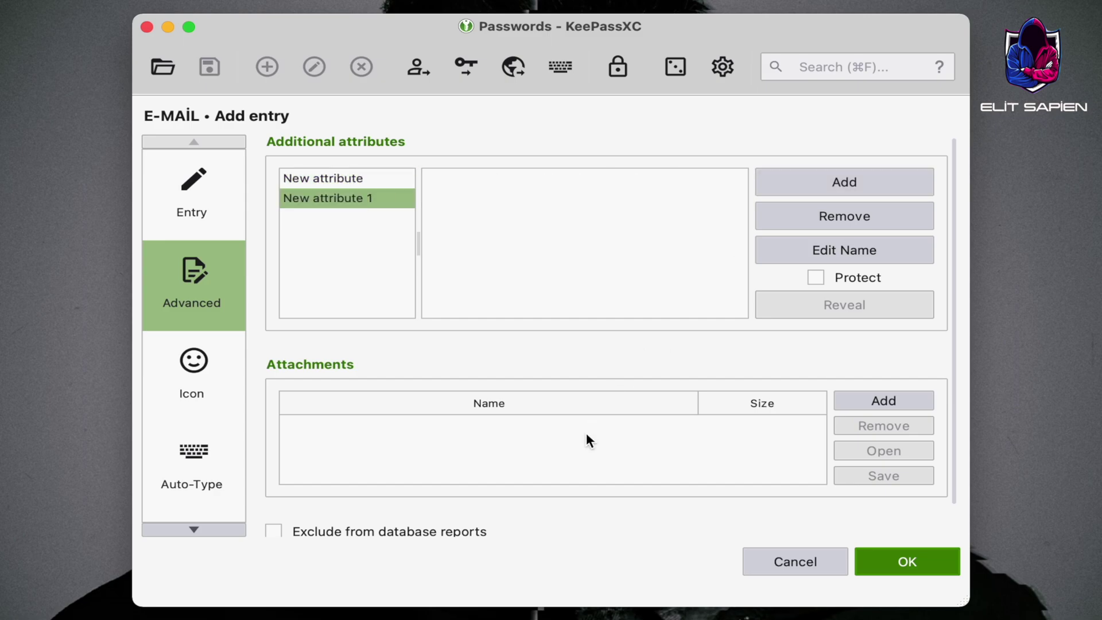
left_click(873, 219)
left_click(682, 333)
left_click(511, 183)
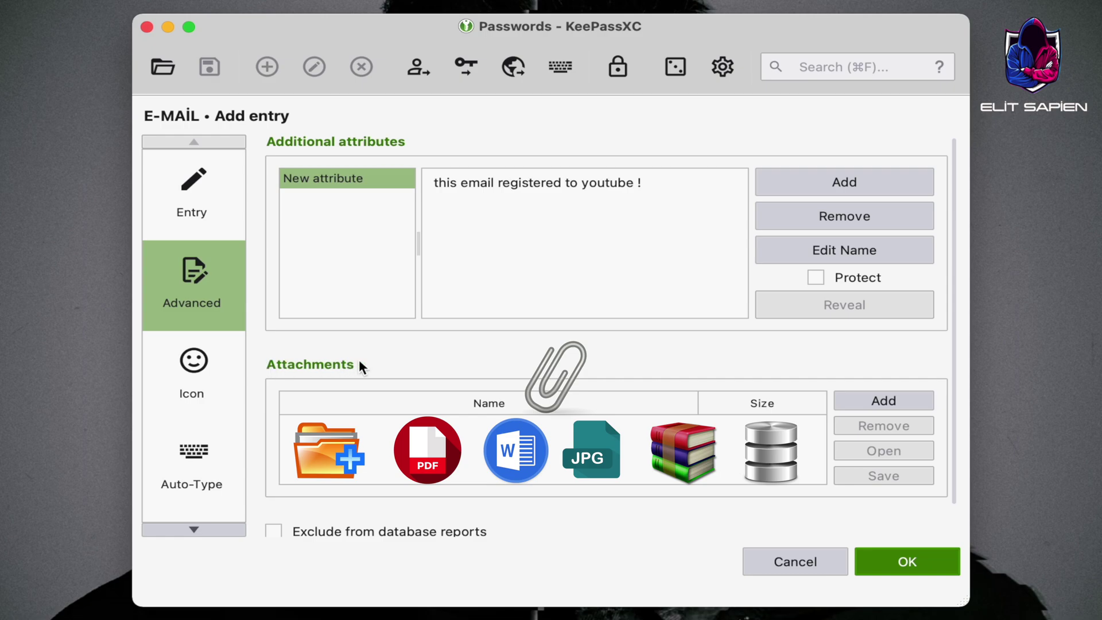
Attach the PHİLİPS MG772O PDF from Additional key list and use the downloaded Google icon
left_click(882, 402)
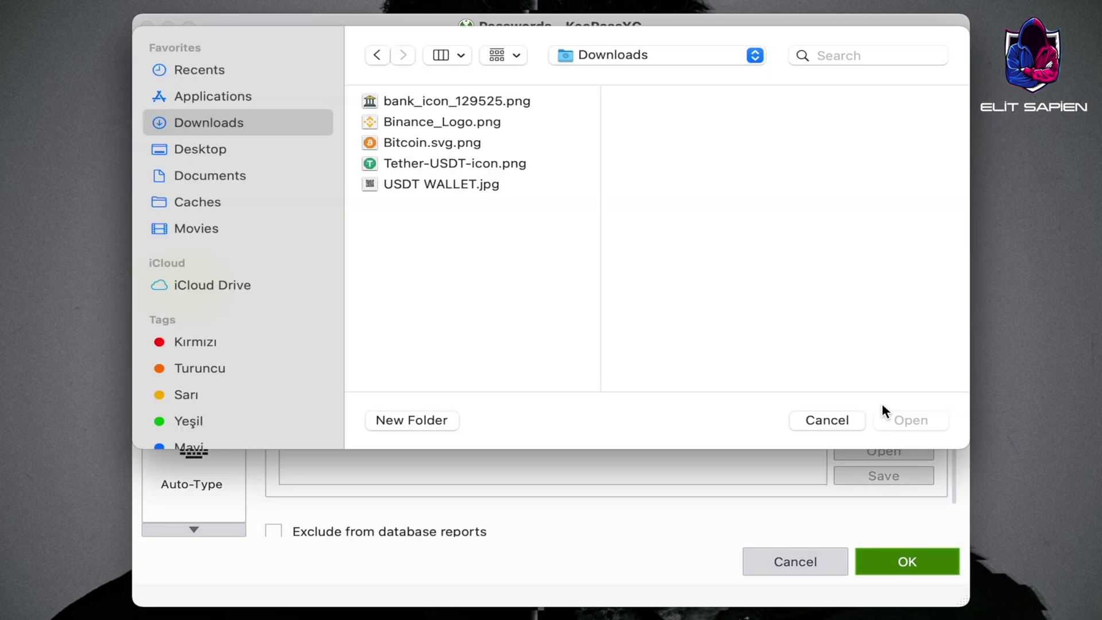
left_click(205, 148)
left_click(464, 102)
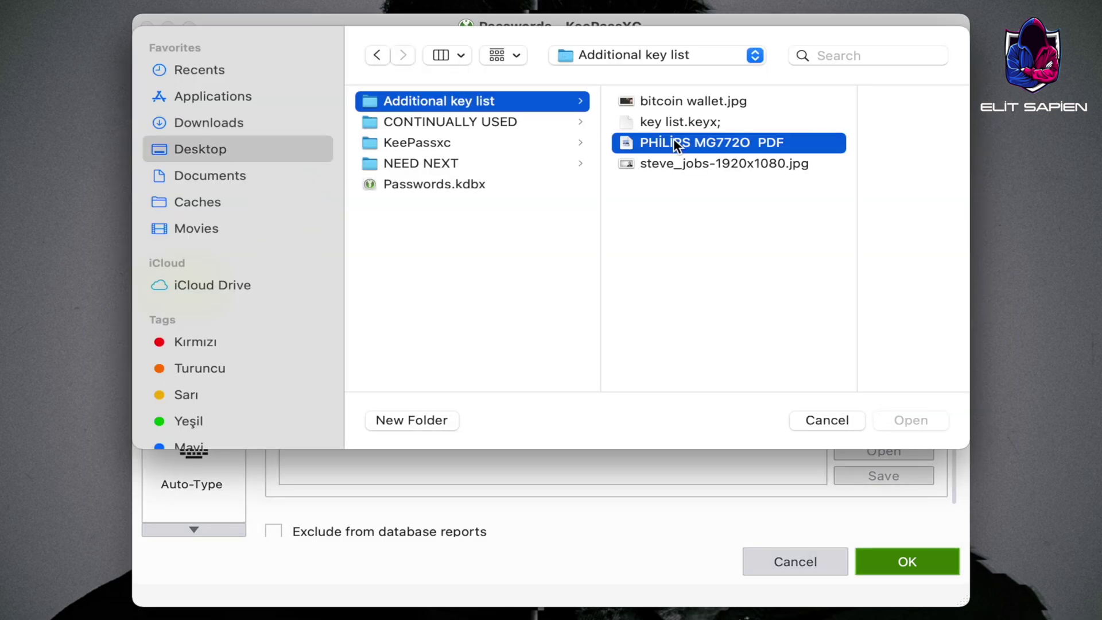
left_click(912, 421)
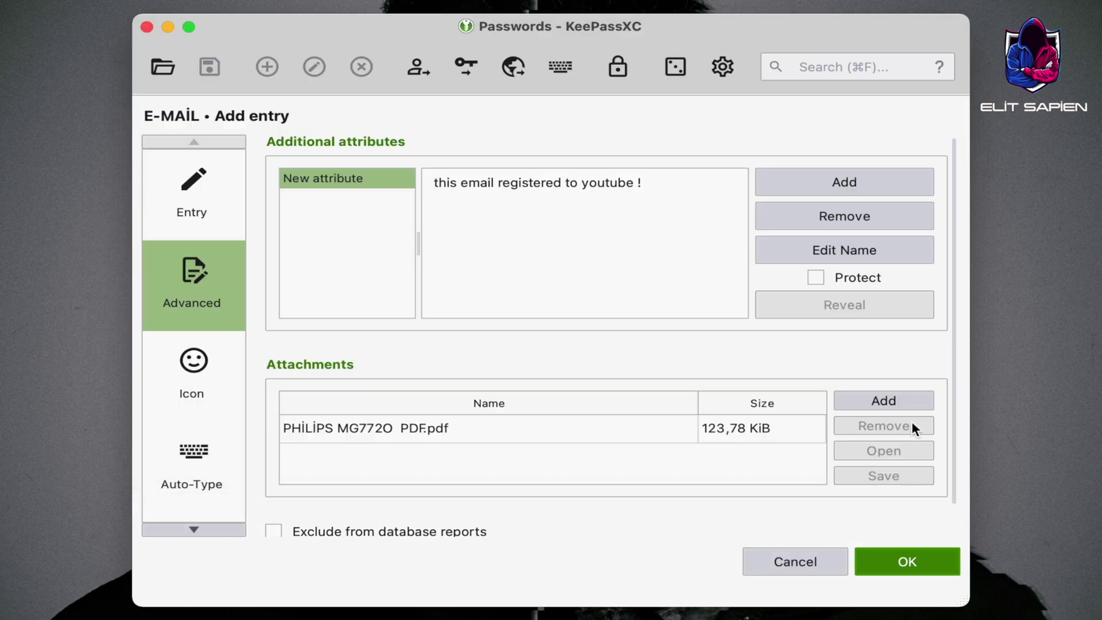
left_click(185, 360)
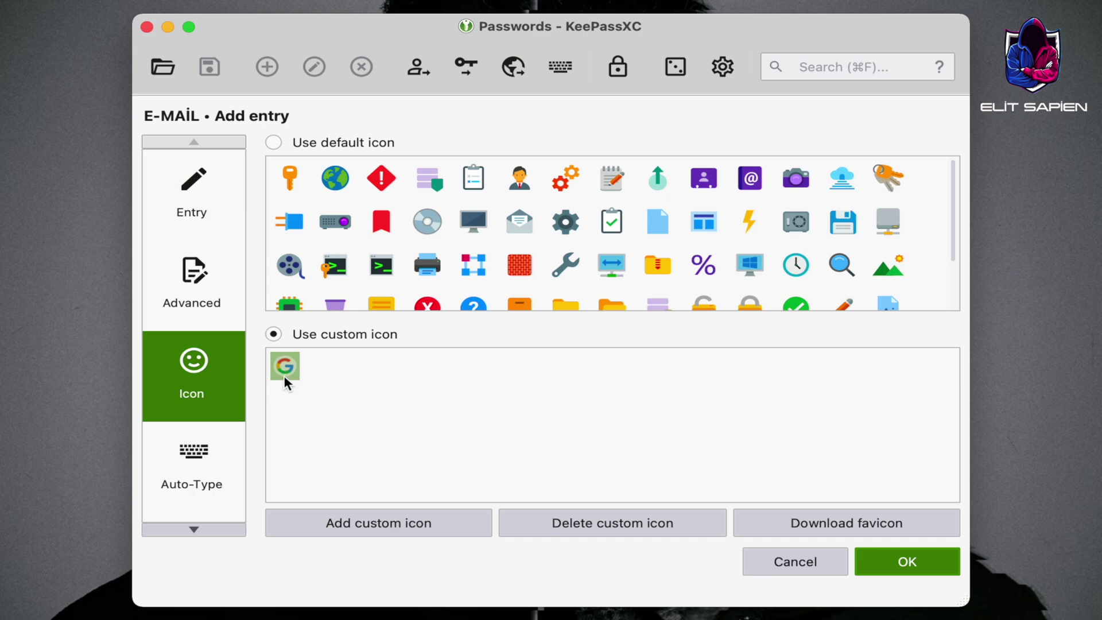
left_click(919, 564)
Save the GMAİL entry and create a BANK group with the bank_icon_129525.png custom icon
left_click(285, 255)
right_click(205, 123)
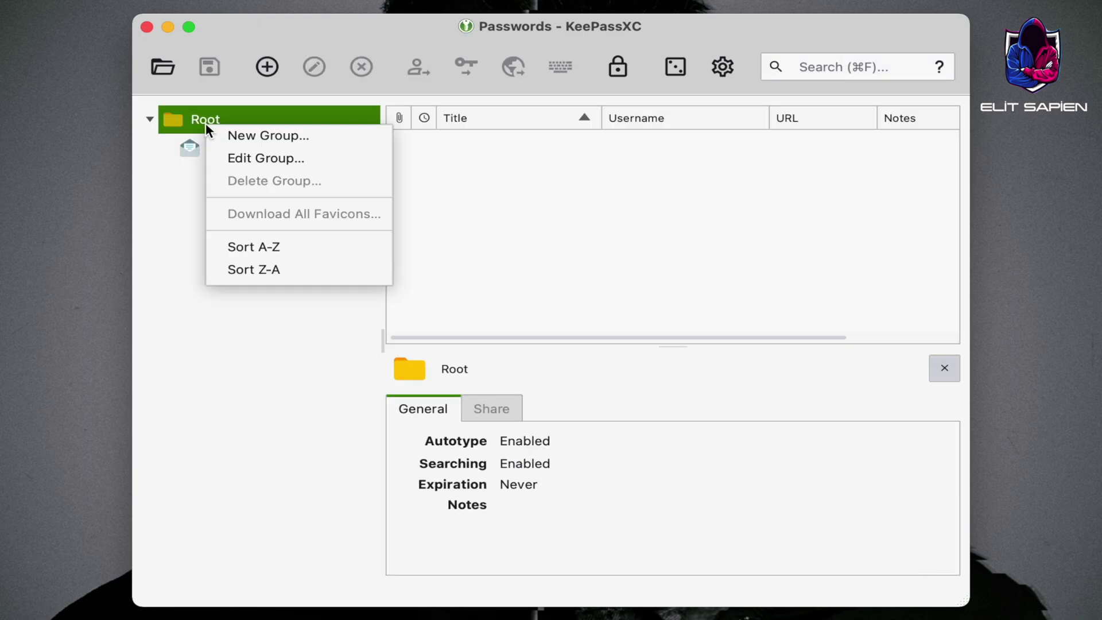
left_click(226, 135)
type("BANK")
left_click(210, 264)
left_click(465, 487)
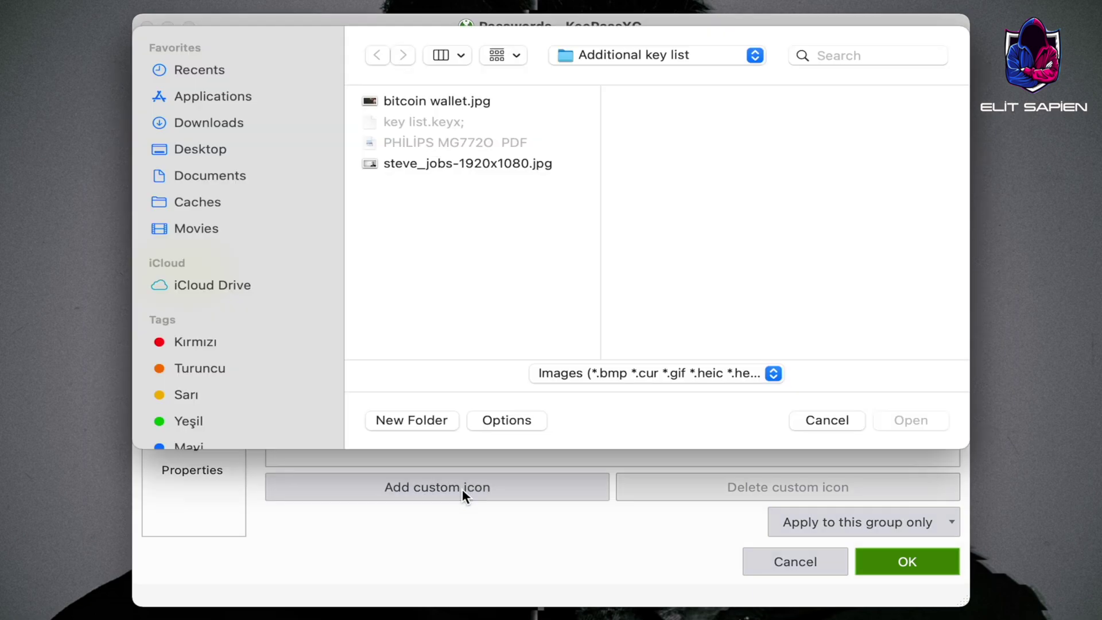
left_click(209, 122)
left_click(431, 101)
left_click(910, 420)
left_click(907, 562)
left_click(366, 175)
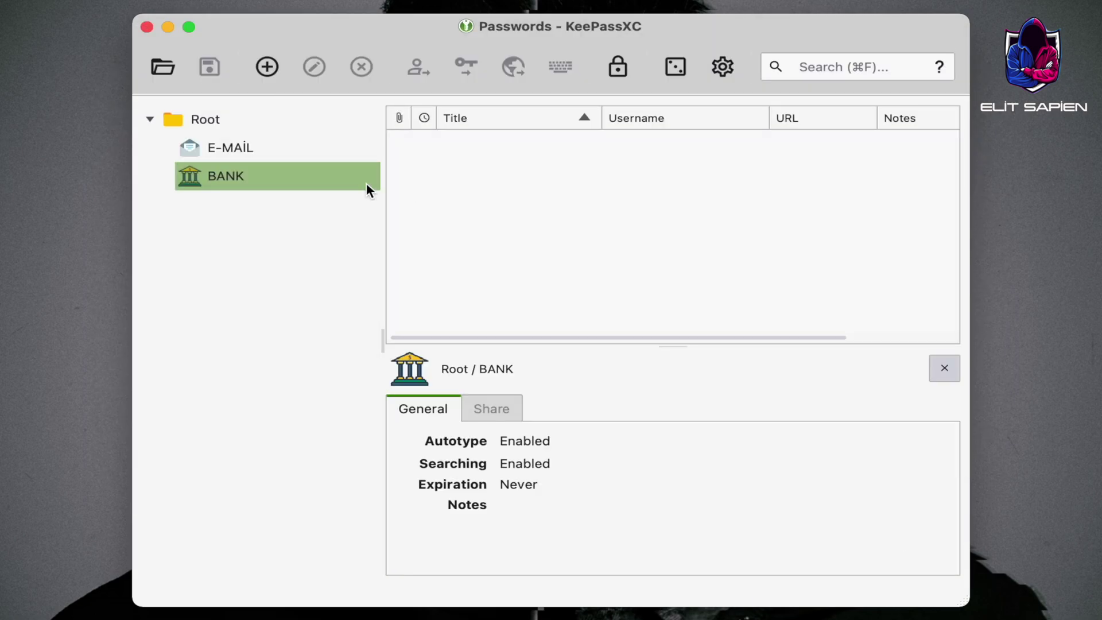
left_click(268, 68)
type("HSBC")
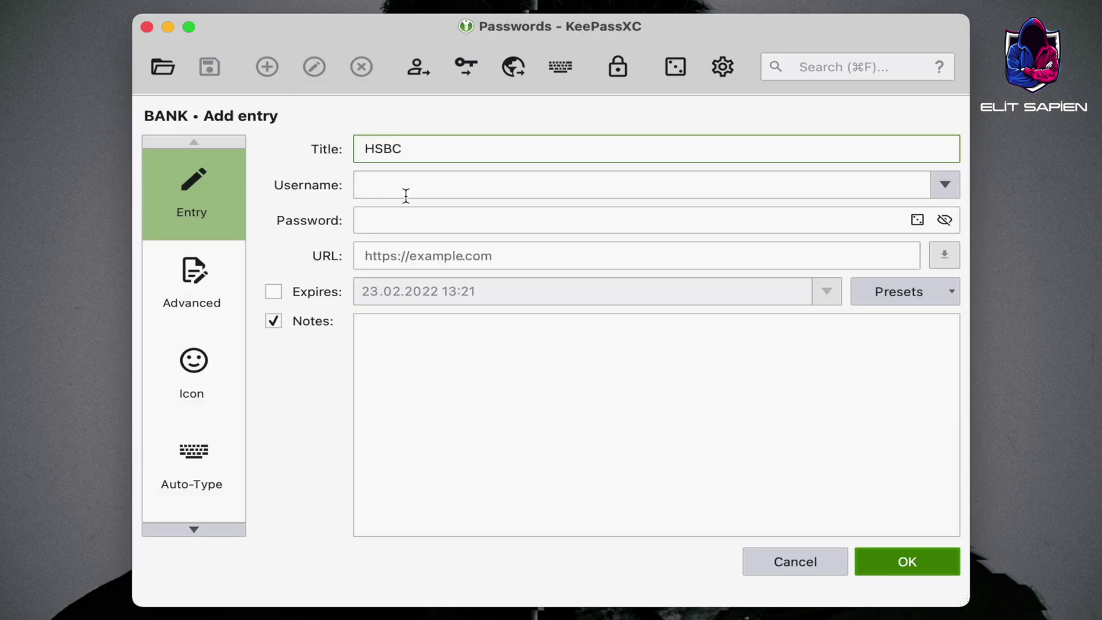
left_click(394, 183)
type("1234 5678 9101 1123")
left_click(389, 213)
type("********")
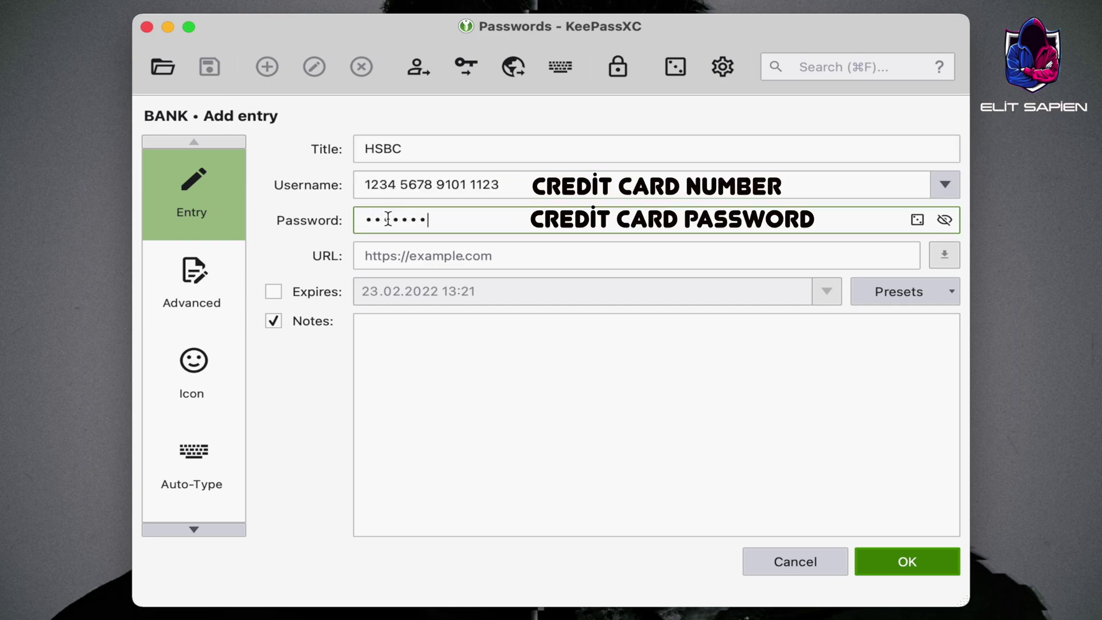
left_click(394, 253)
type("https://www.hsbc.com.tr")
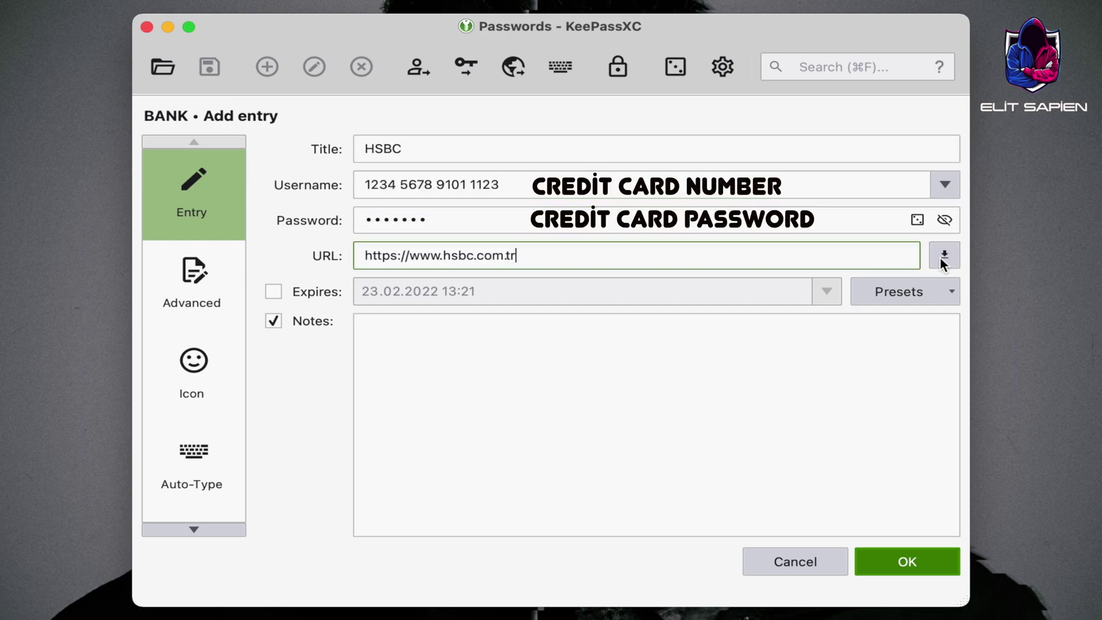
left_click(943, 258)
Add a CREDİT CARD attribute with value 'bla bla bla', then a second attribute
left_click(196, 271)
left_click(827, 192)
type("CREDİT CARD")
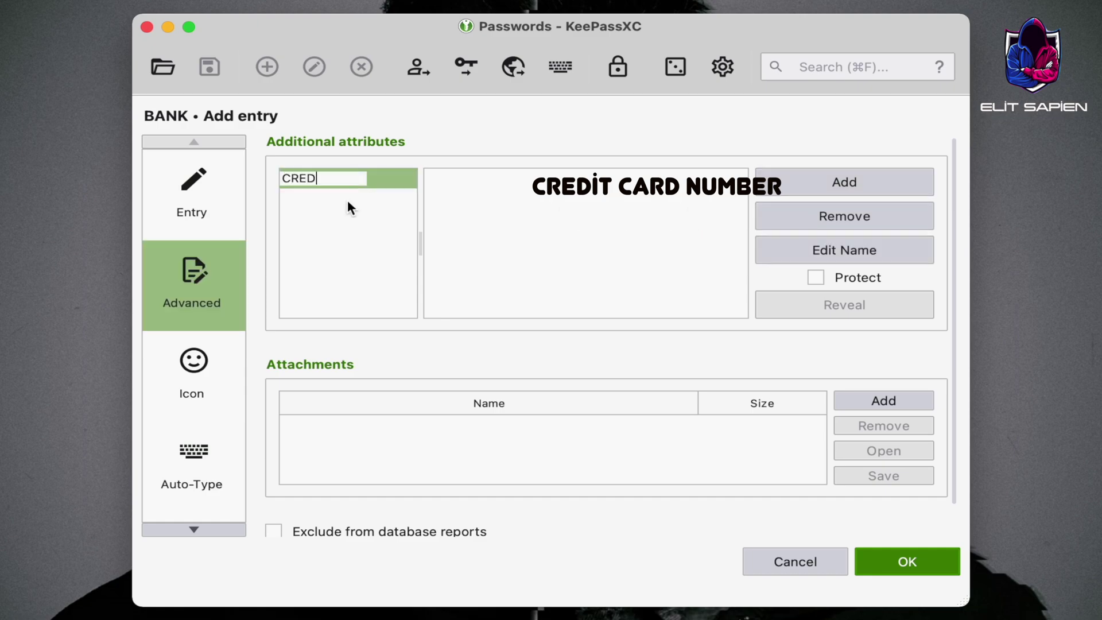
left_click(475, 170)
type("bla bla bla")
left_click(854, 185)
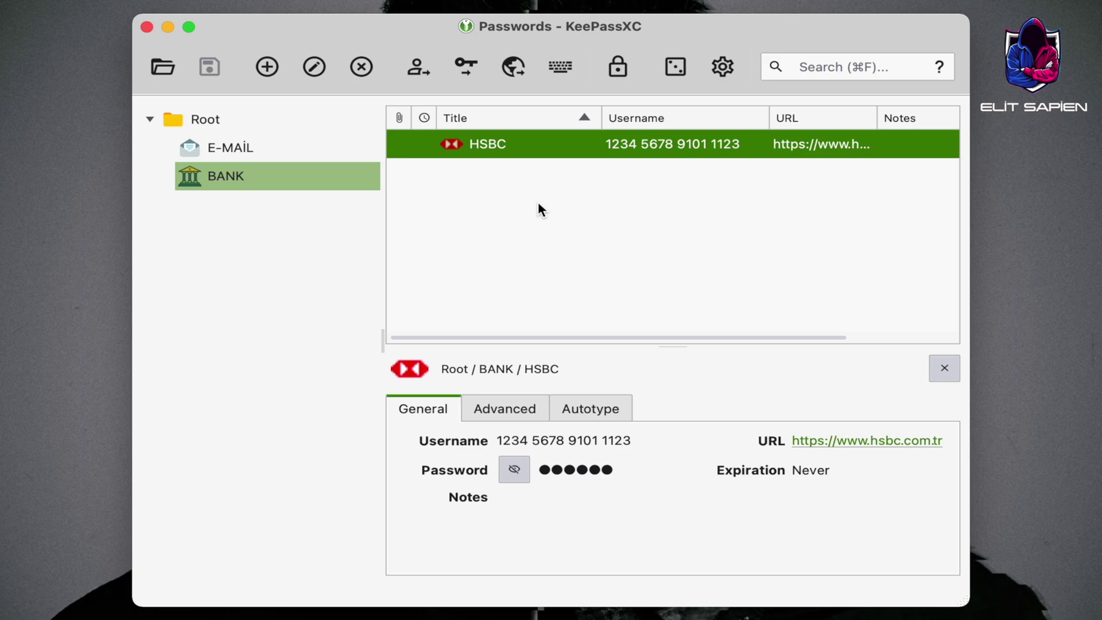
Create a BİTCOİN group under Root with the Bitcoin.svg.png custom icon
left_click(191, 115)
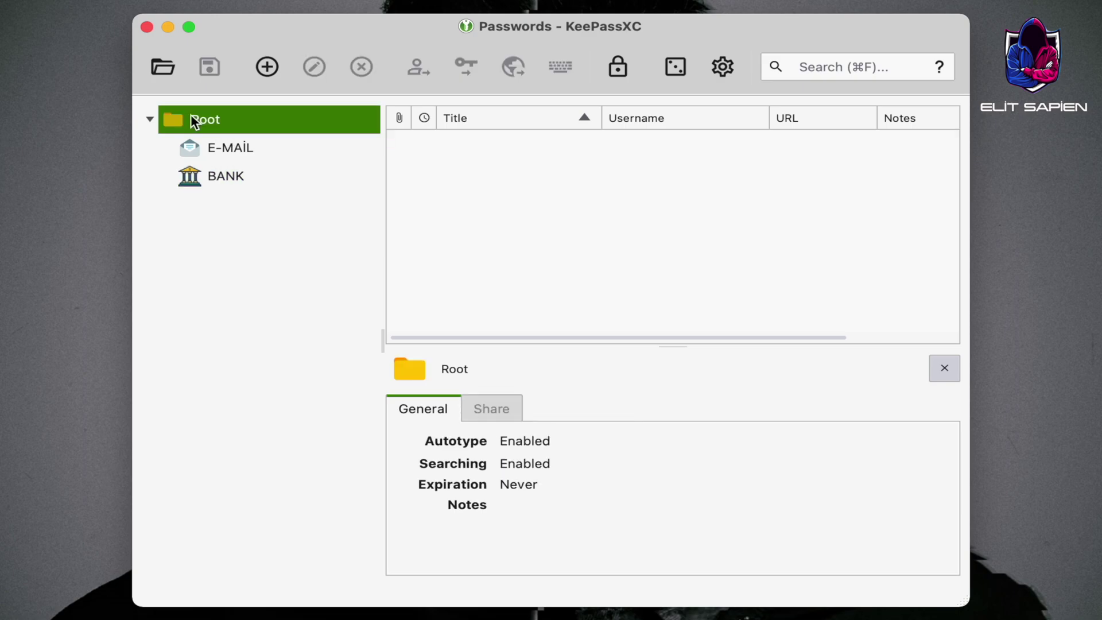
right_click(191, 116)
left_click(311, 196)
type("BITCOIN")
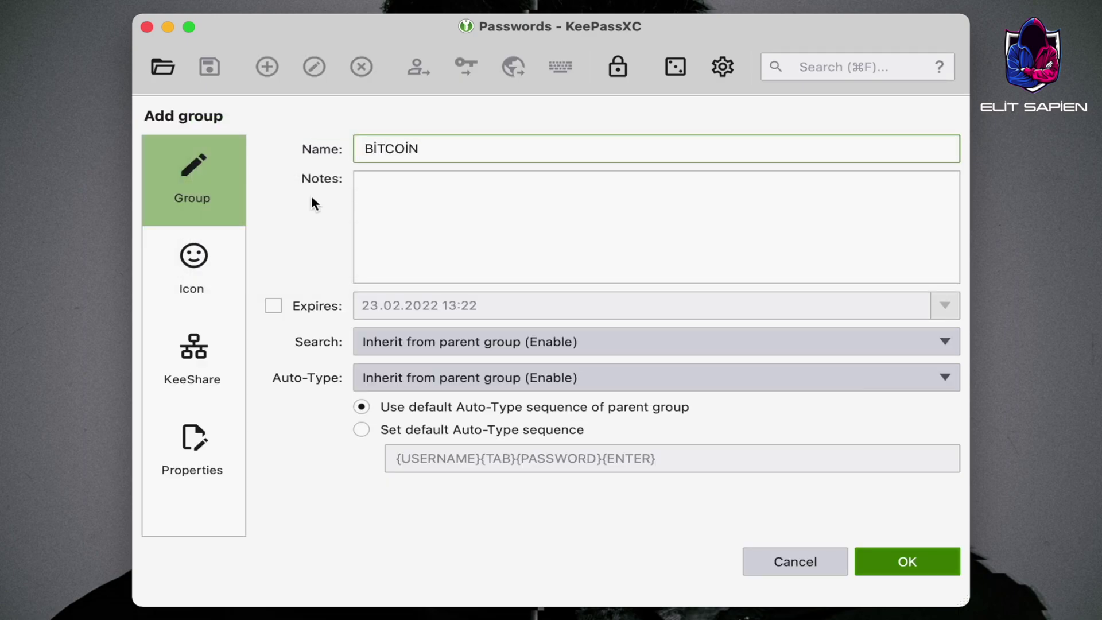
left_click(235, 252)
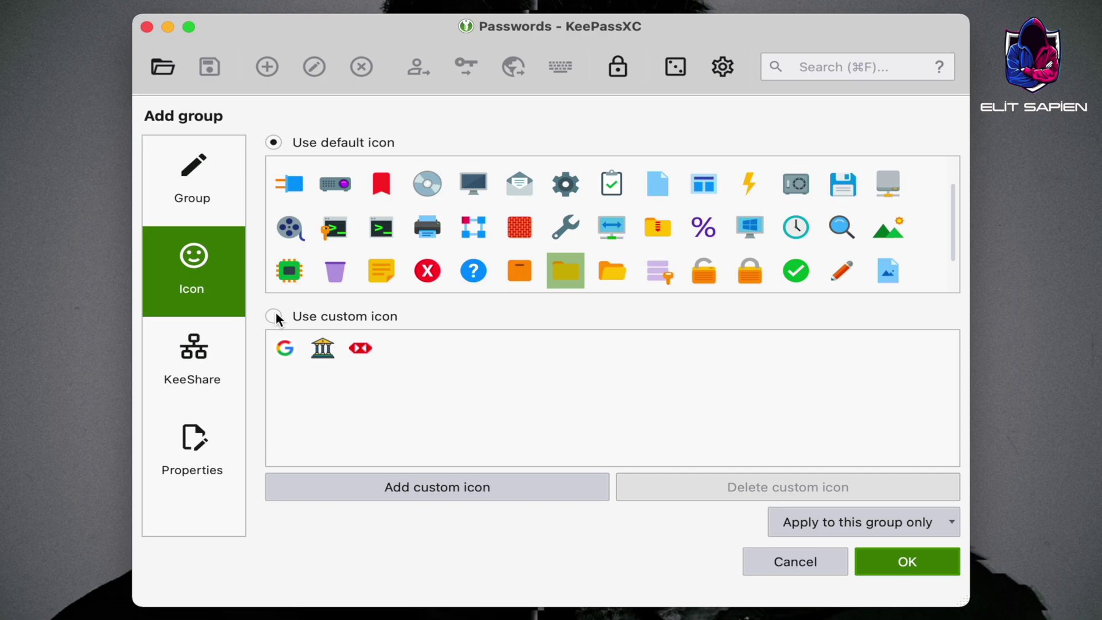
left_click(349, 489)
left_click(429, 143)
left_click(891, 419)
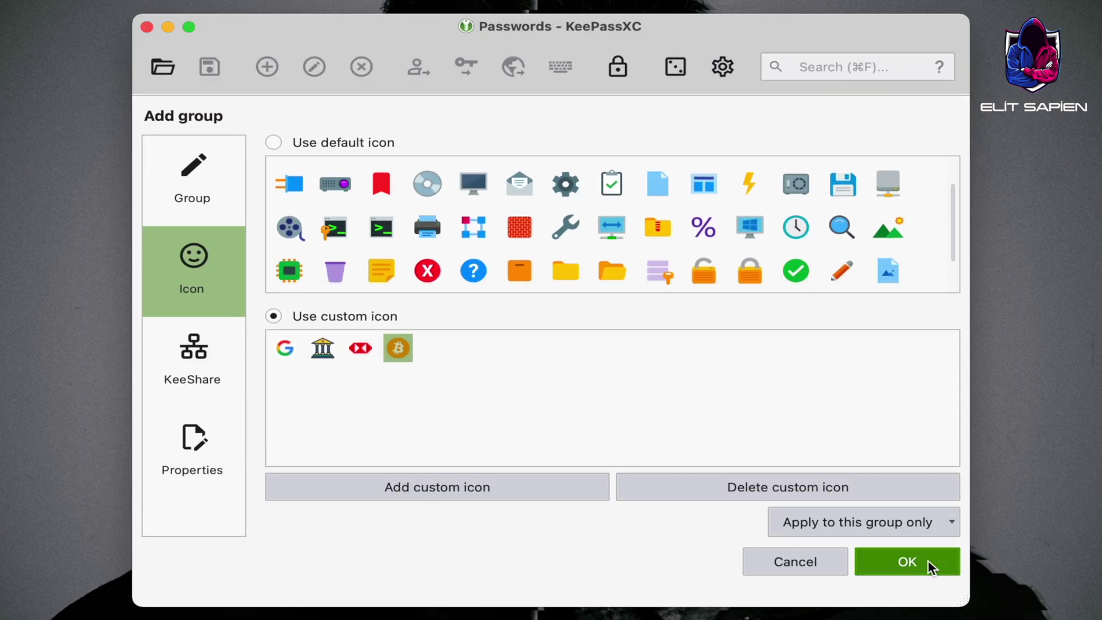
left_click(928, 560)
Add a TETHER WALLET entry with the pasted wallet address, a password and the Binance URL
left_click(266, 67)
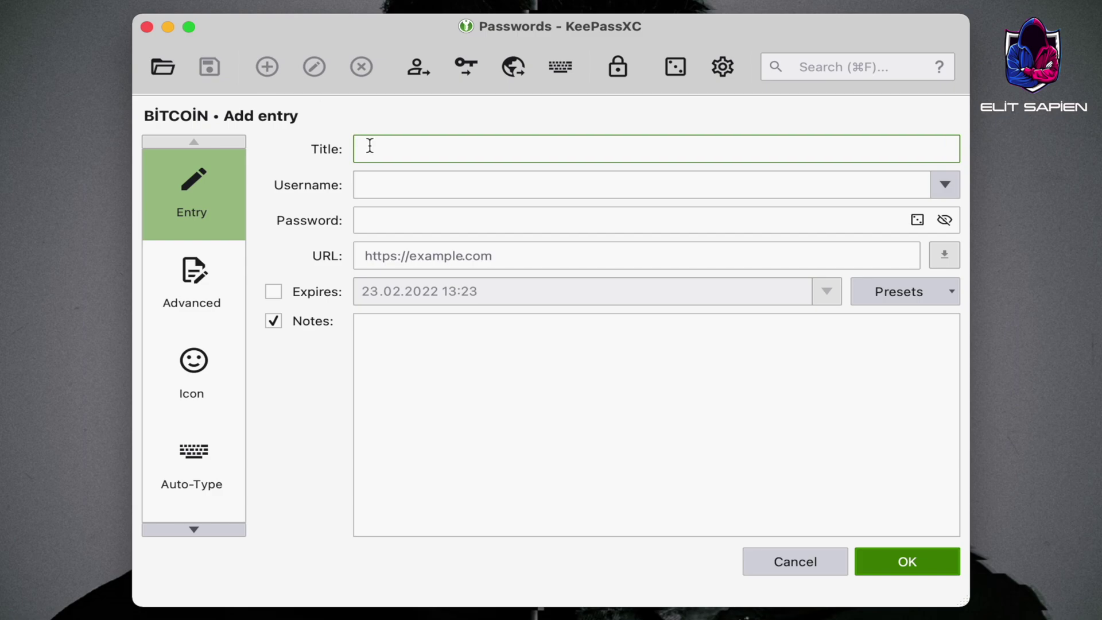
type("TETHER WALLET")
left_click(381, 179)
key("super+v")
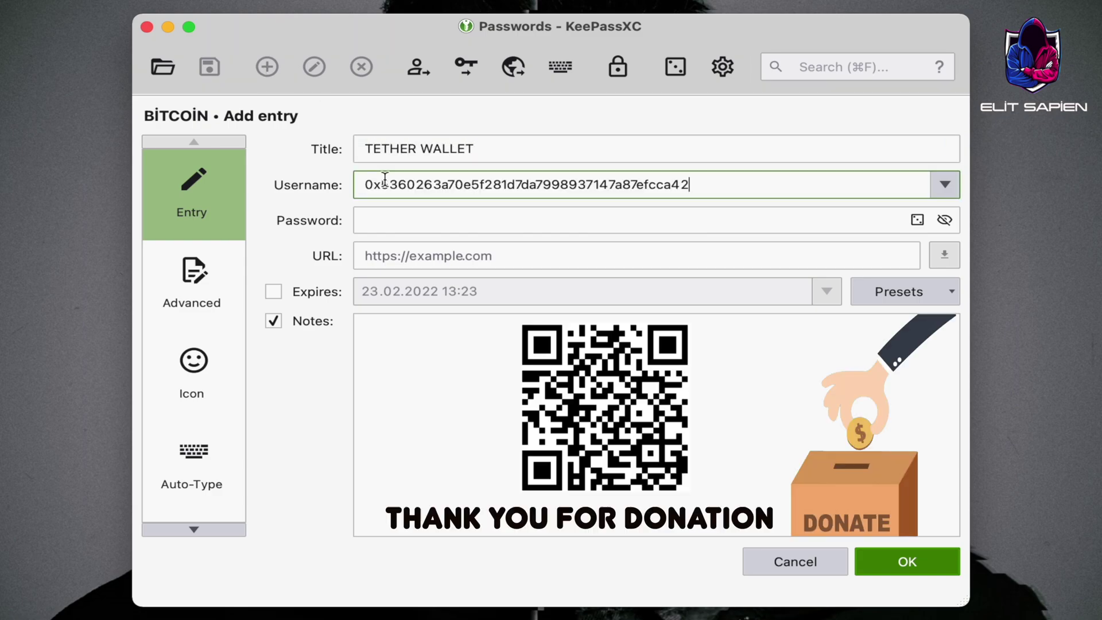
left_click(413, 214)
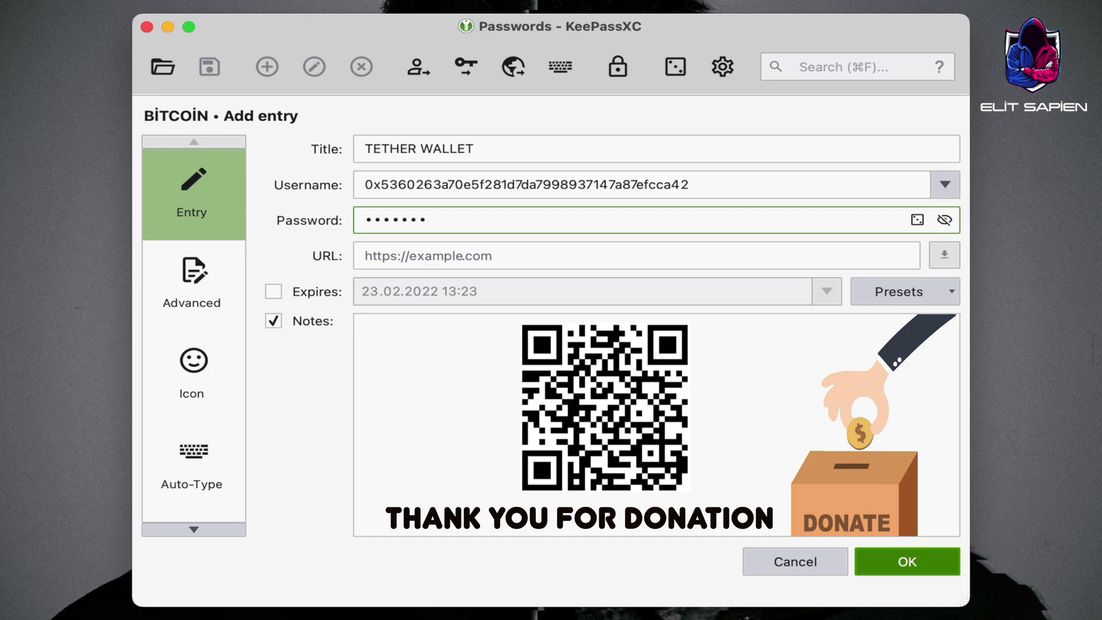
left_click(484, 260)
key("super+v")
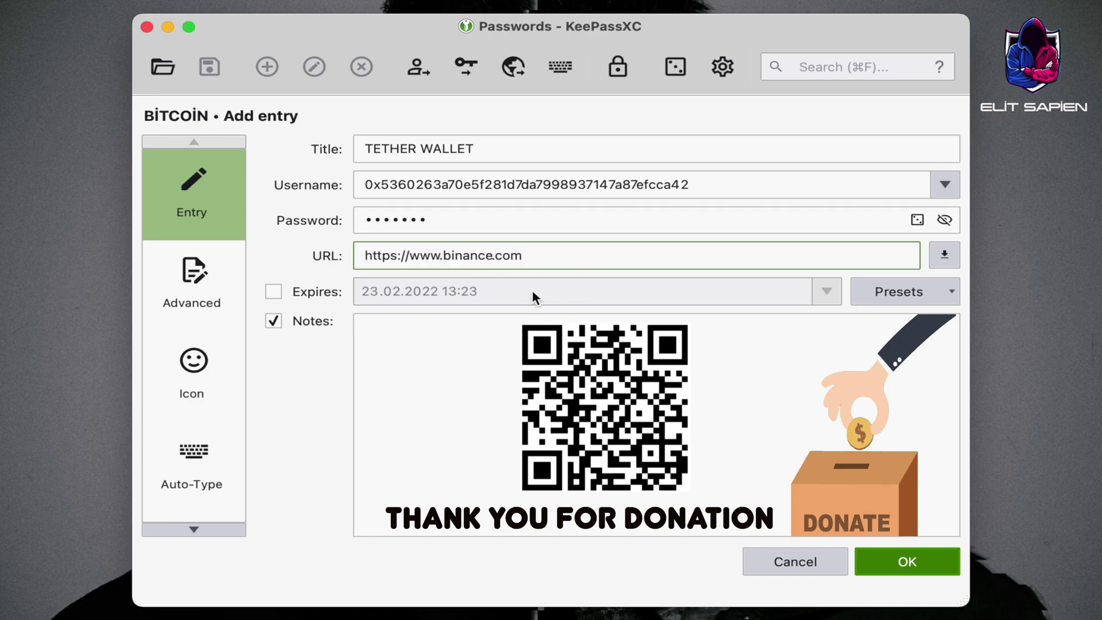
Attach USDT WALLET.jpg, set Tether-USDT-icon.png as the icon, and save the entry
left_click(194, 284)
left_click(870, 403)
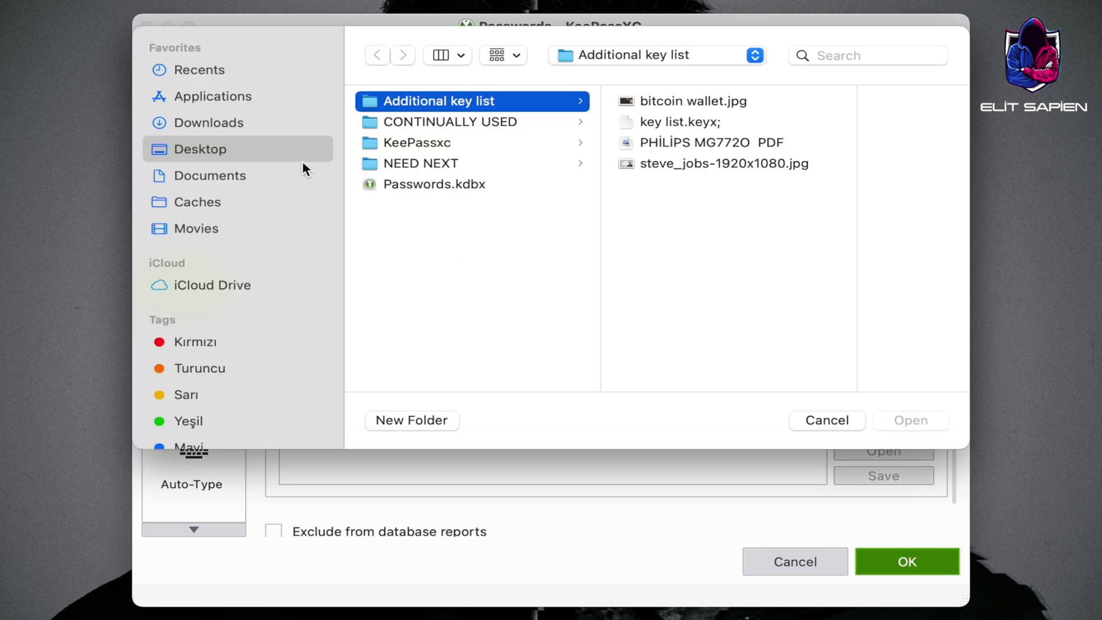
left_click(207, 122)
left_click(437, 182)
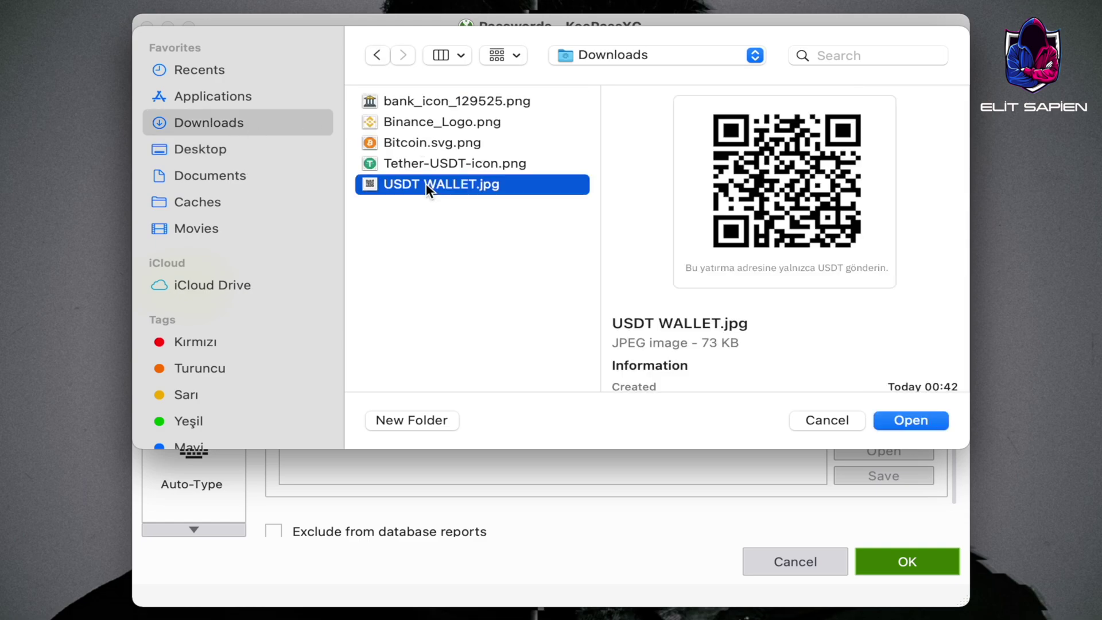
left_click(910, 421)
left_click(195, 363)
left_click(376, 524)
left_click(470, 170)
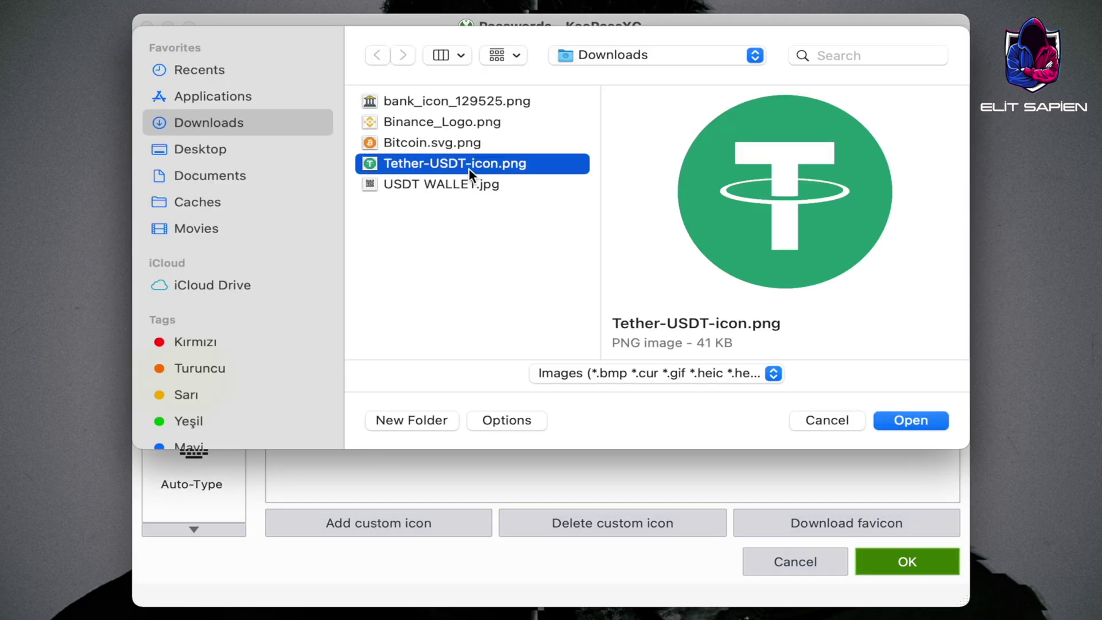
left_click(930, 425)
left_click(904, 565)
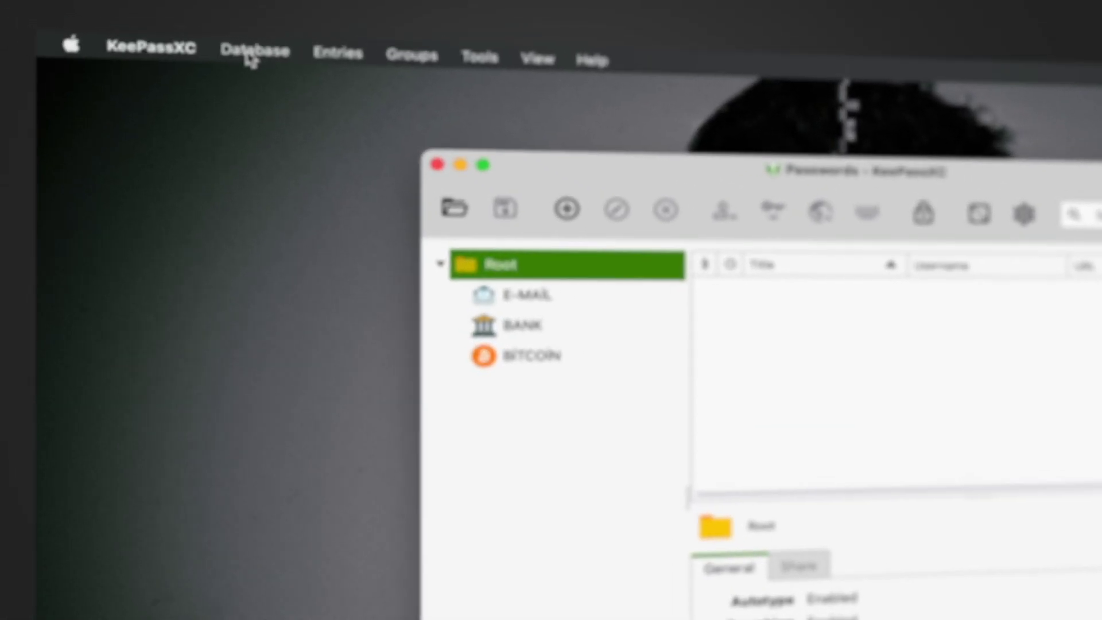
left_click(130, 8)
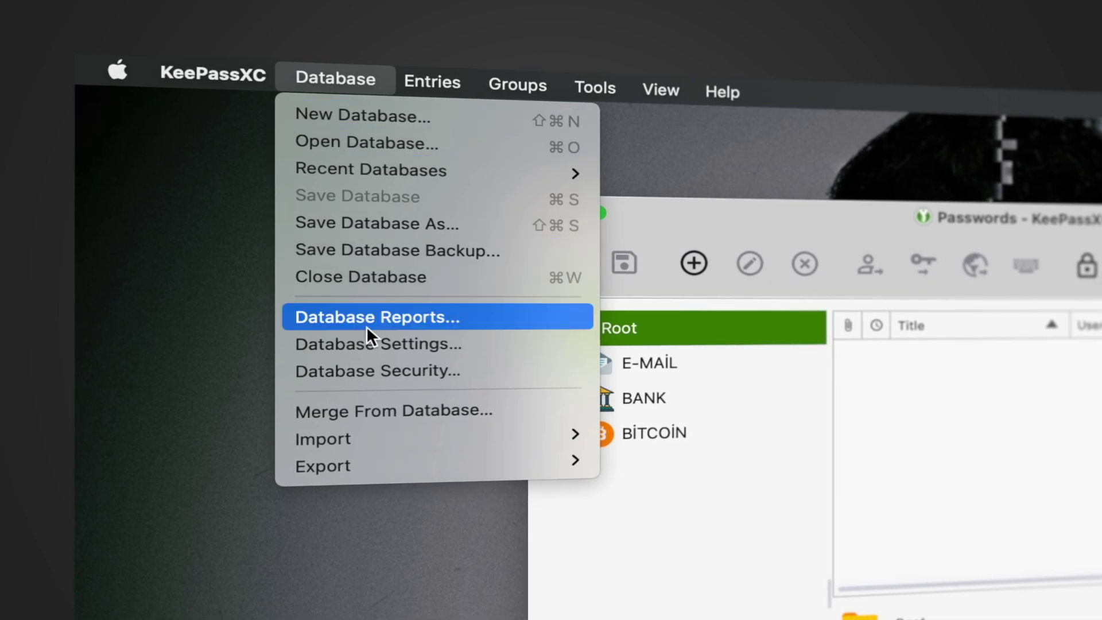
mouse_move(375, 433)
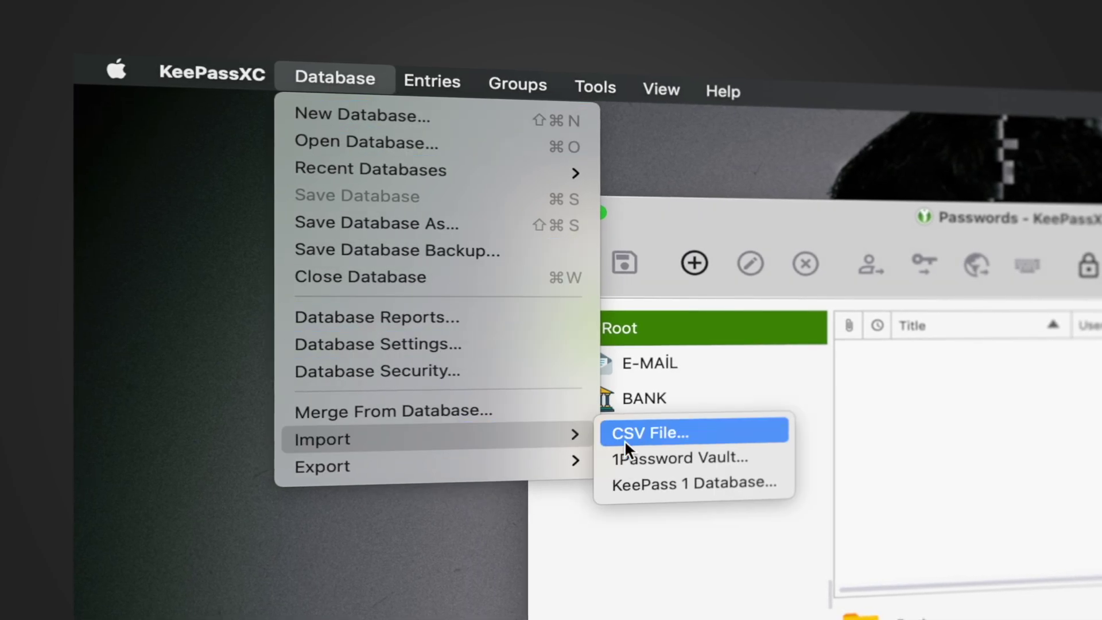
mouse_move(534, 463)
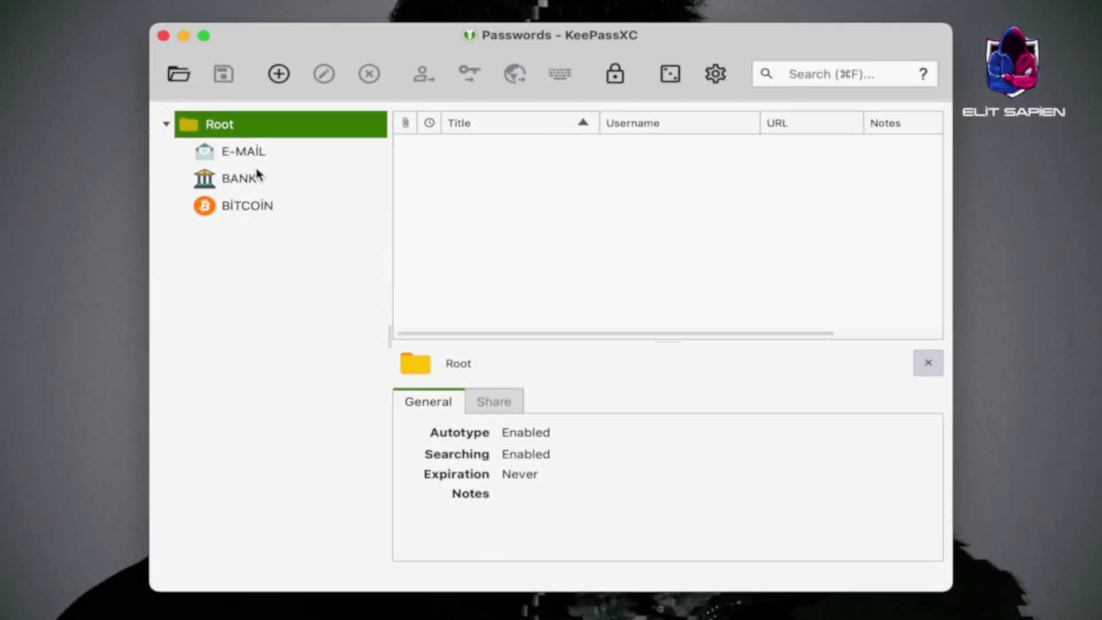
left_click(243, 156)
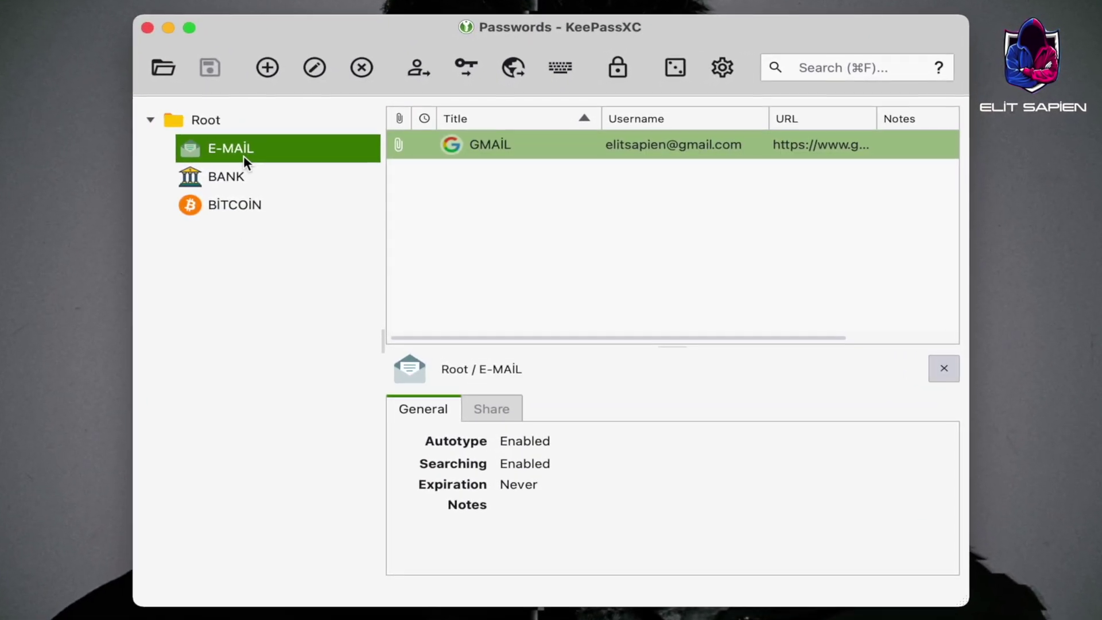
right_click(650, 147)
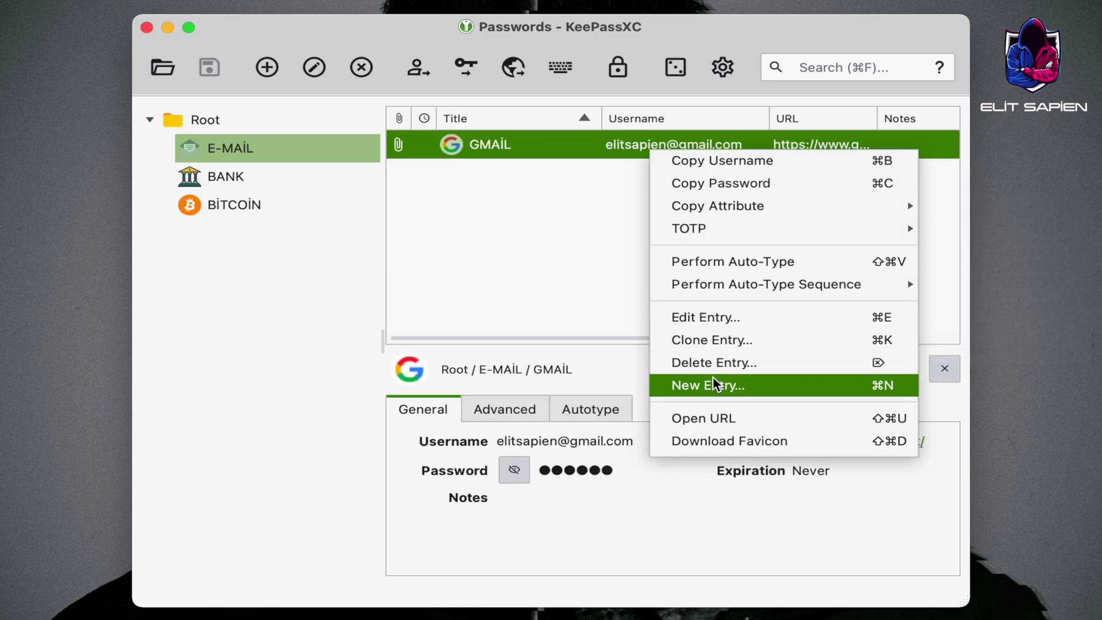
left_click(268, 179)
left_click(268, 178)
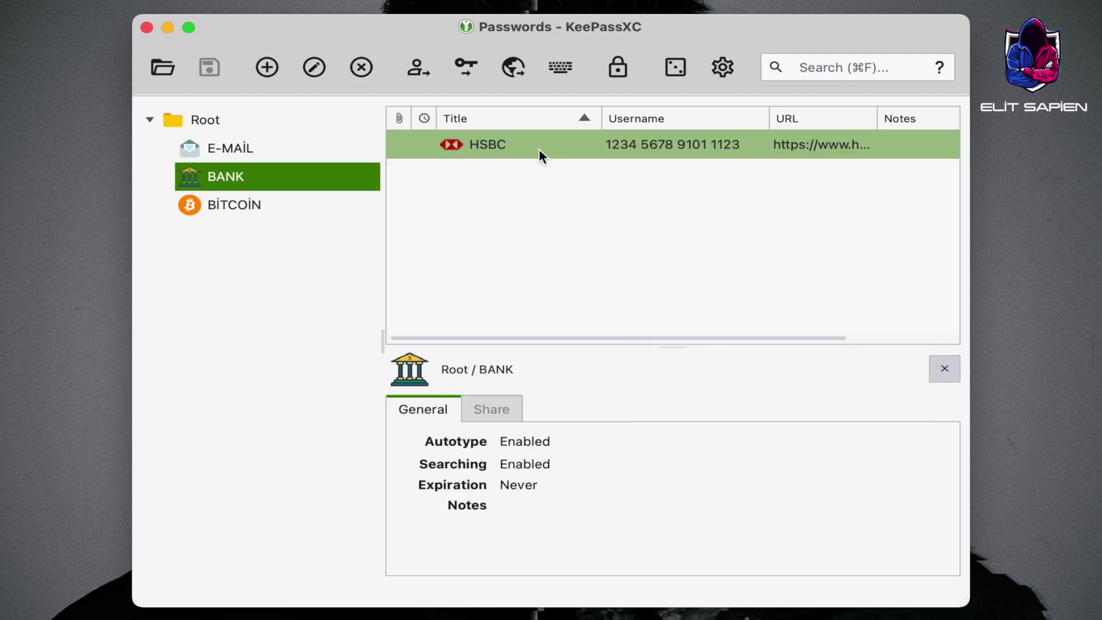
right_click(622, 150)
left_click(443, 155)
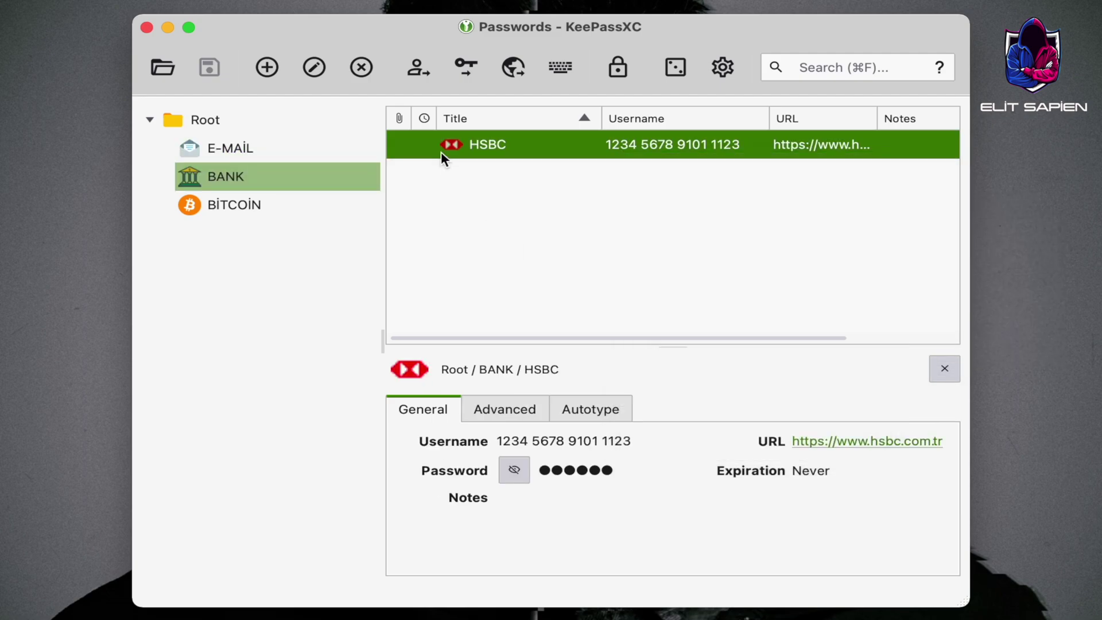
left_click(490, 411)
left_click(434, 410)
left_click(511, 407)
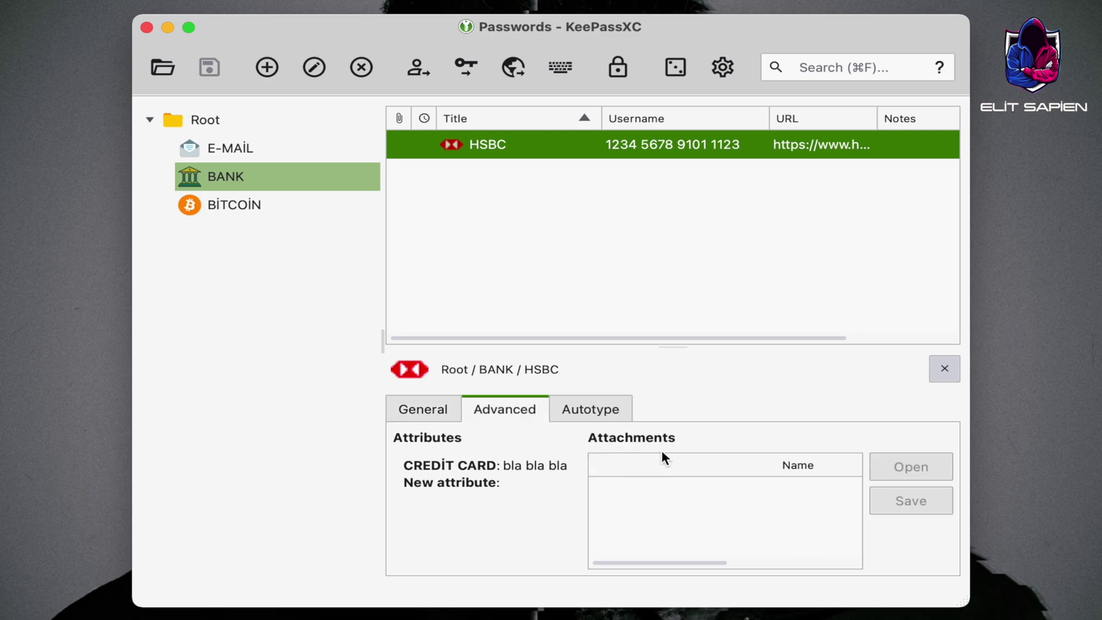
left_click(604, 410)
left_click(426, 410)
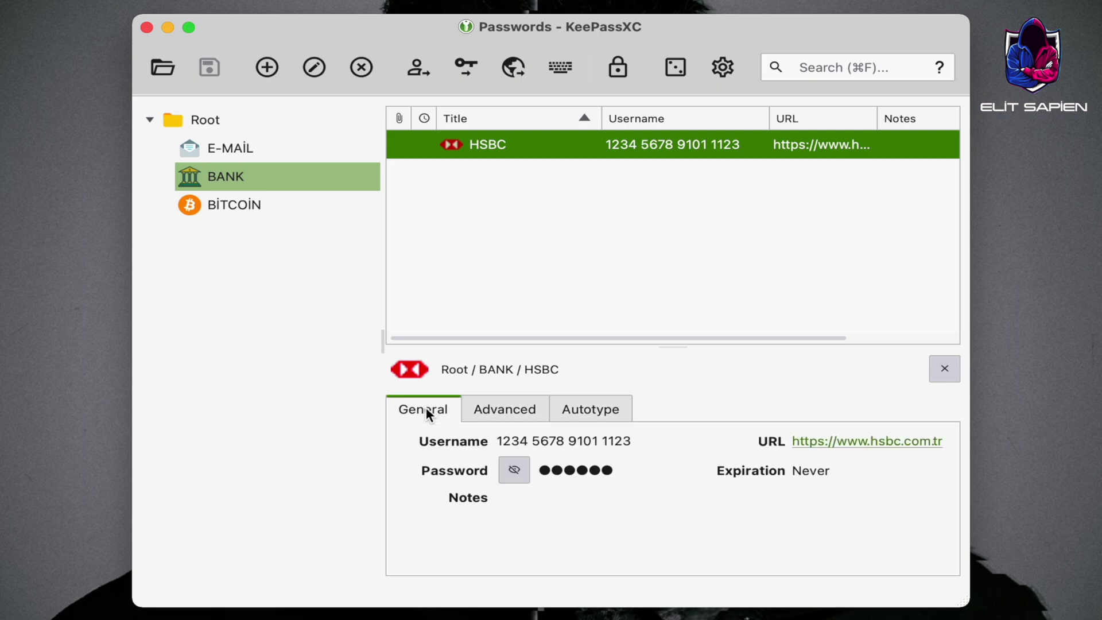
left_click(267, 206)
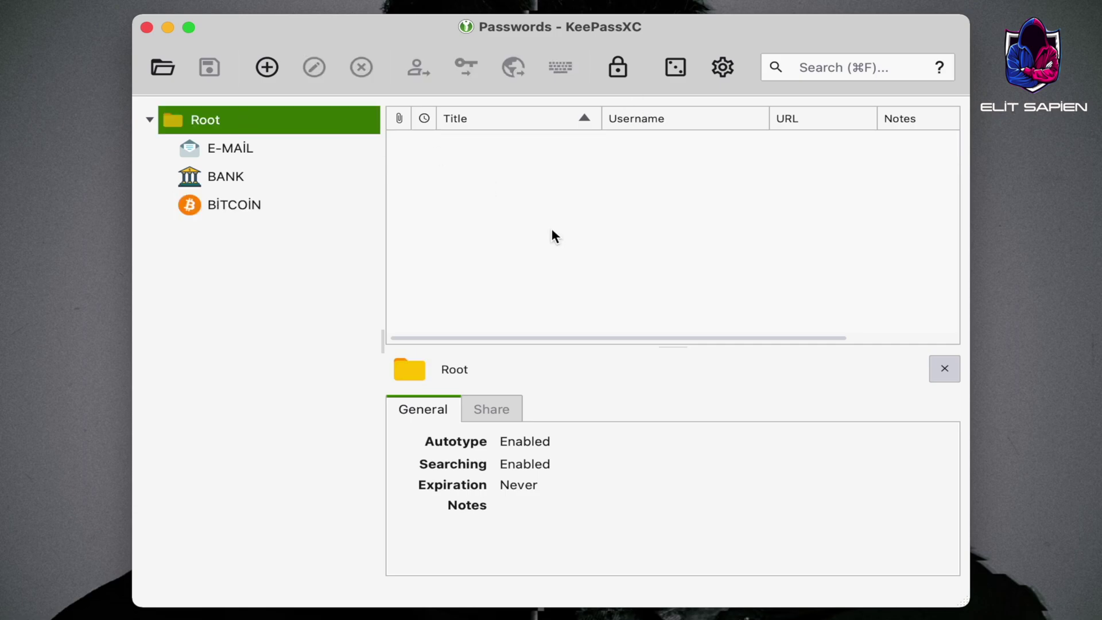
Lock the database and tick Firefox under Browser Integration in the application settings
left_click(617, 68)
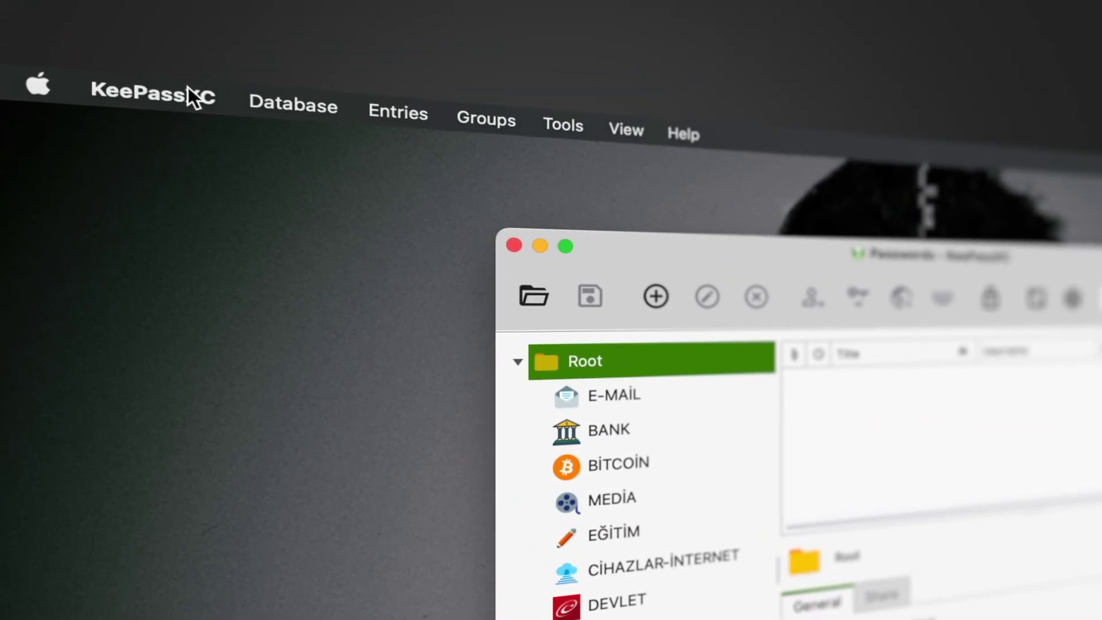
left_click(129, 54)
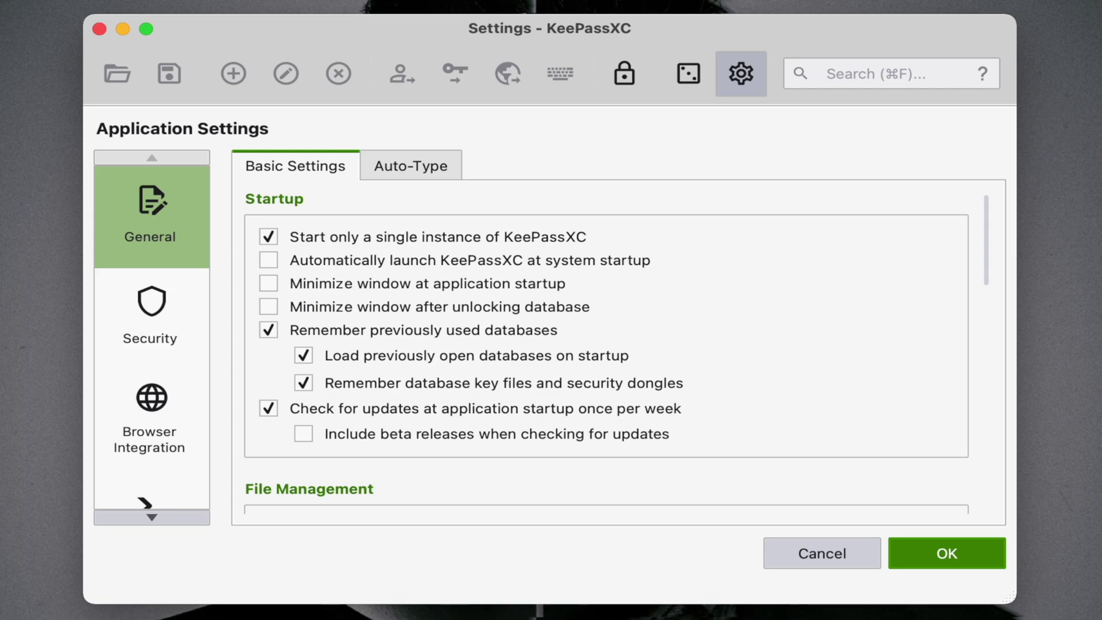
left_click(164, 427)
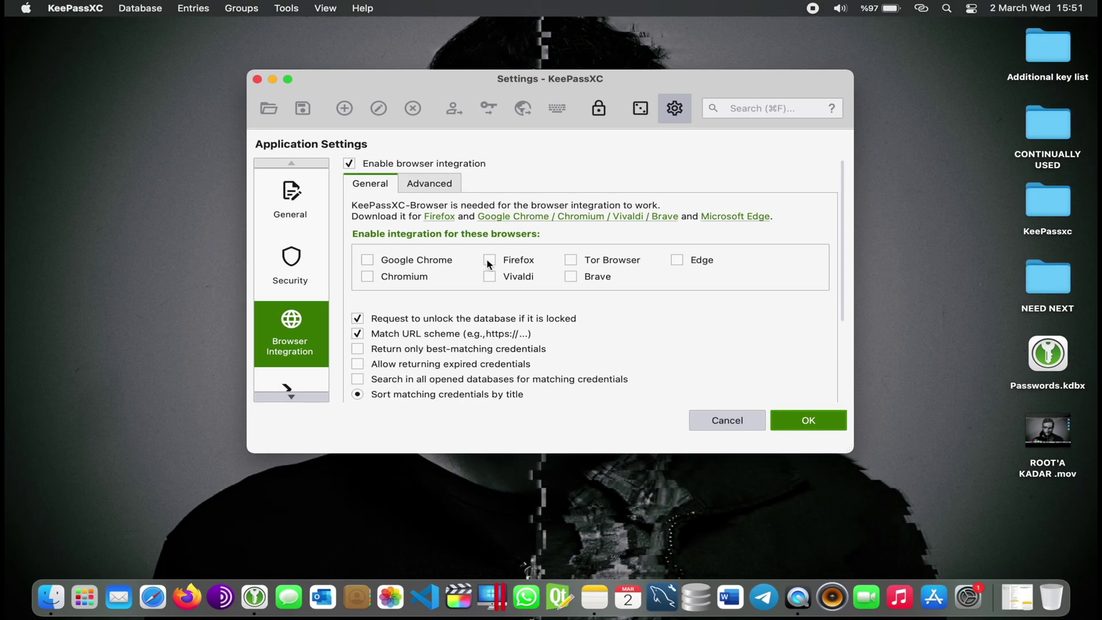
left_click(490, 261)
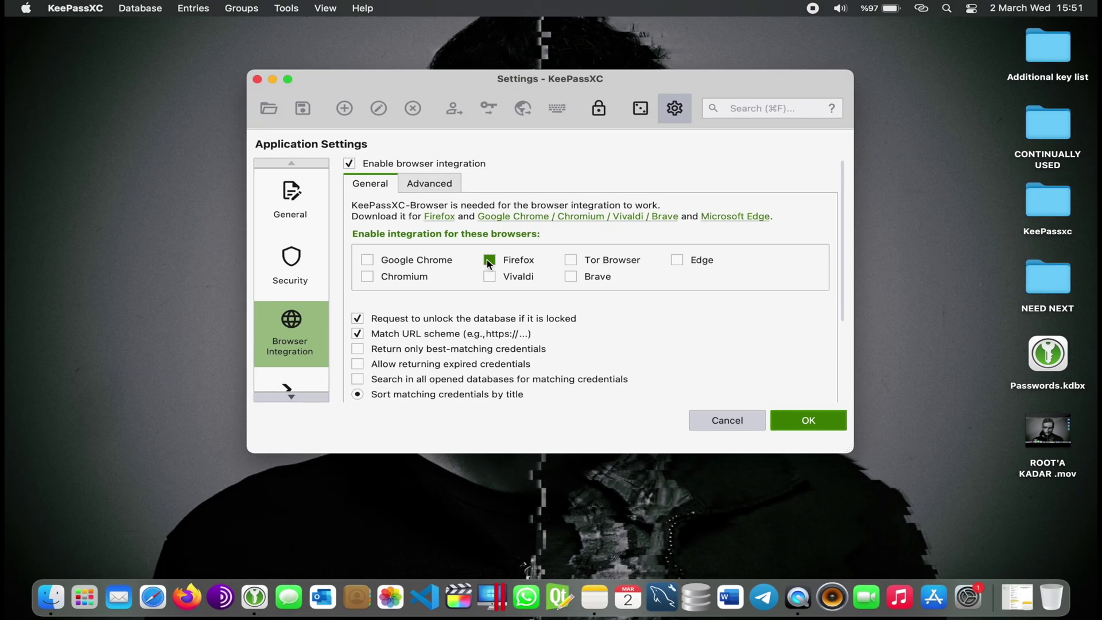
Save the settings and search the web for 'keepassxc firefox extension' in Firefox
left_click(816, 421)
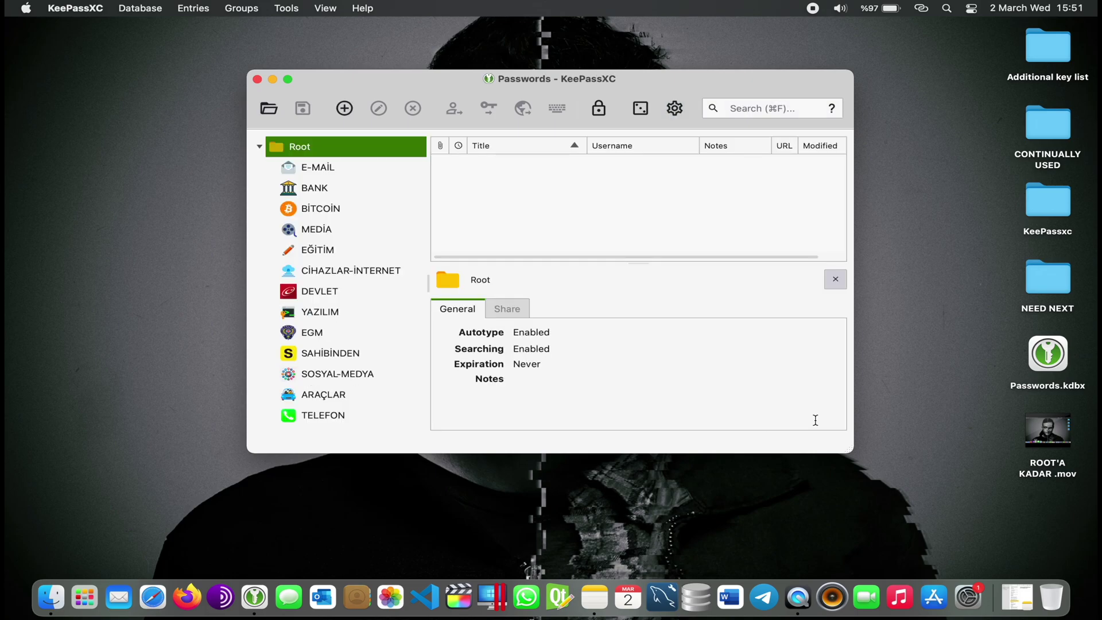
left_click(190, 594)
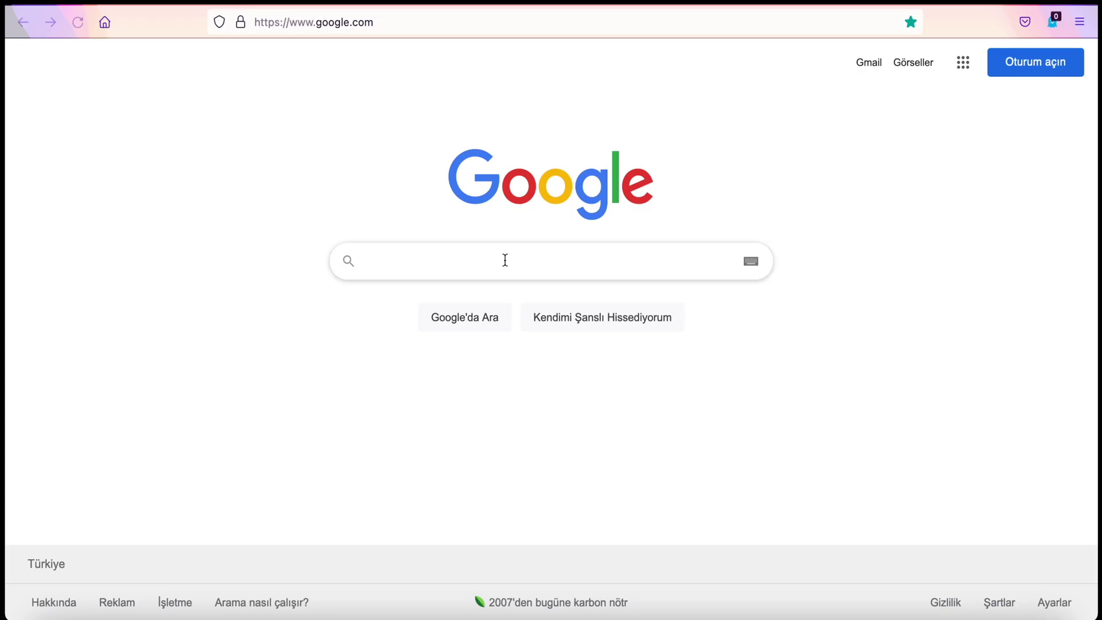
type("keepass")
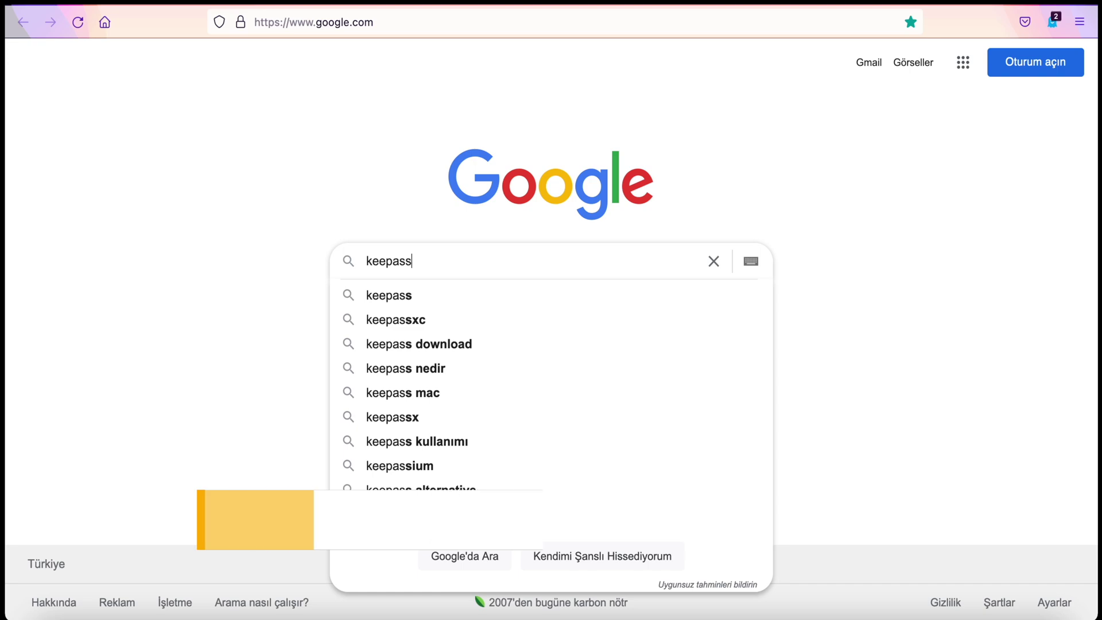
type(" xc firefox ext")
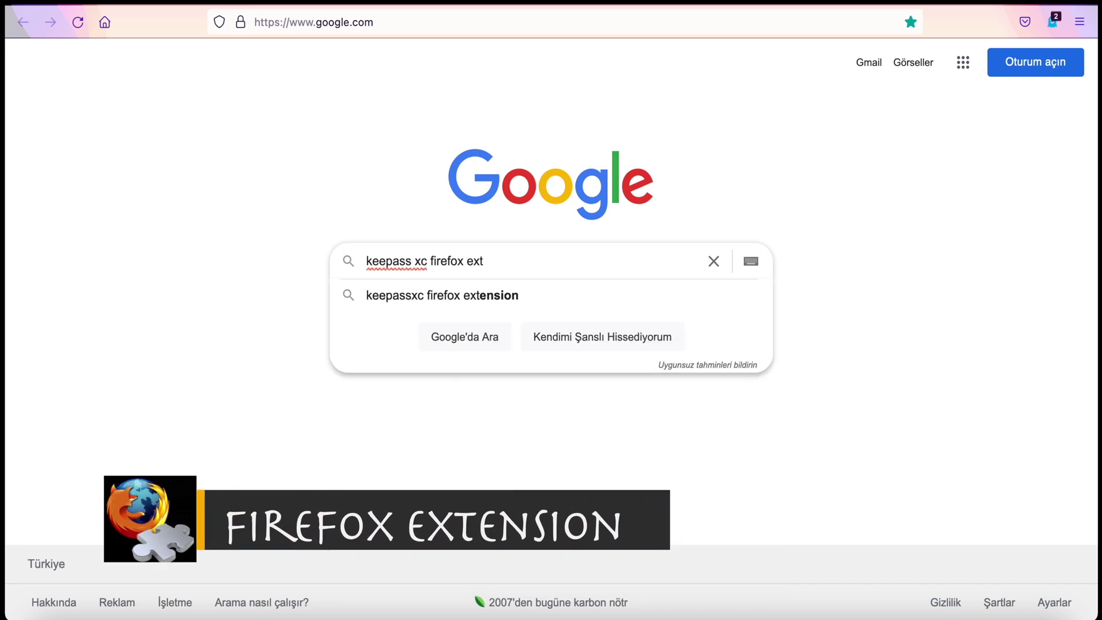
key("Down")
key("Return")
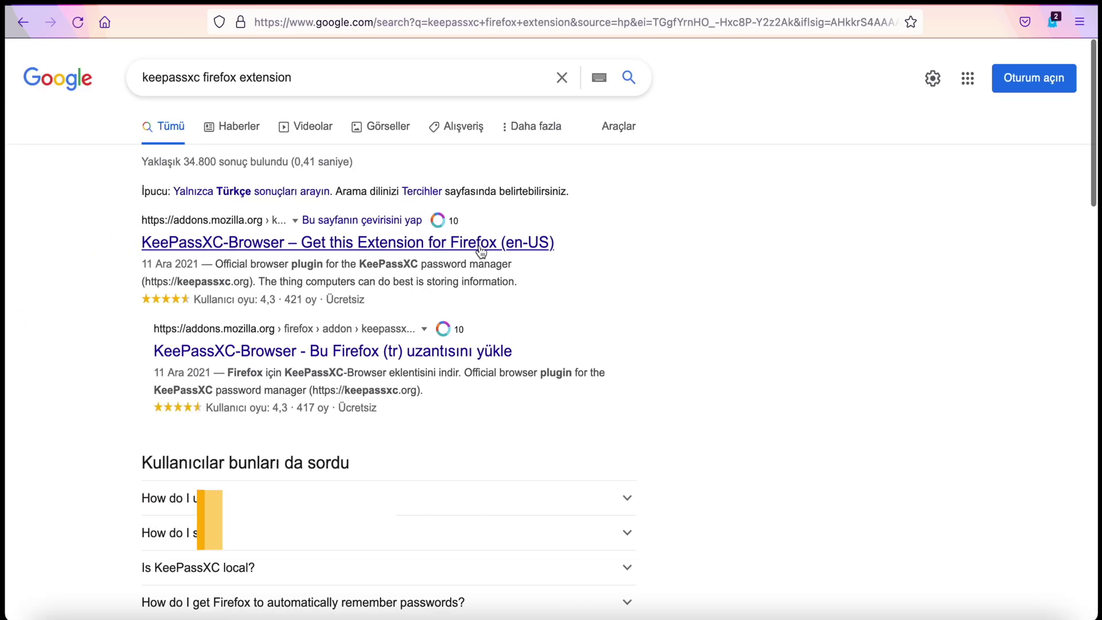
Install KeePassXC-Browser from its add-on page, granting permissions, and connect it to KeePassXC
left_click(485, 241)
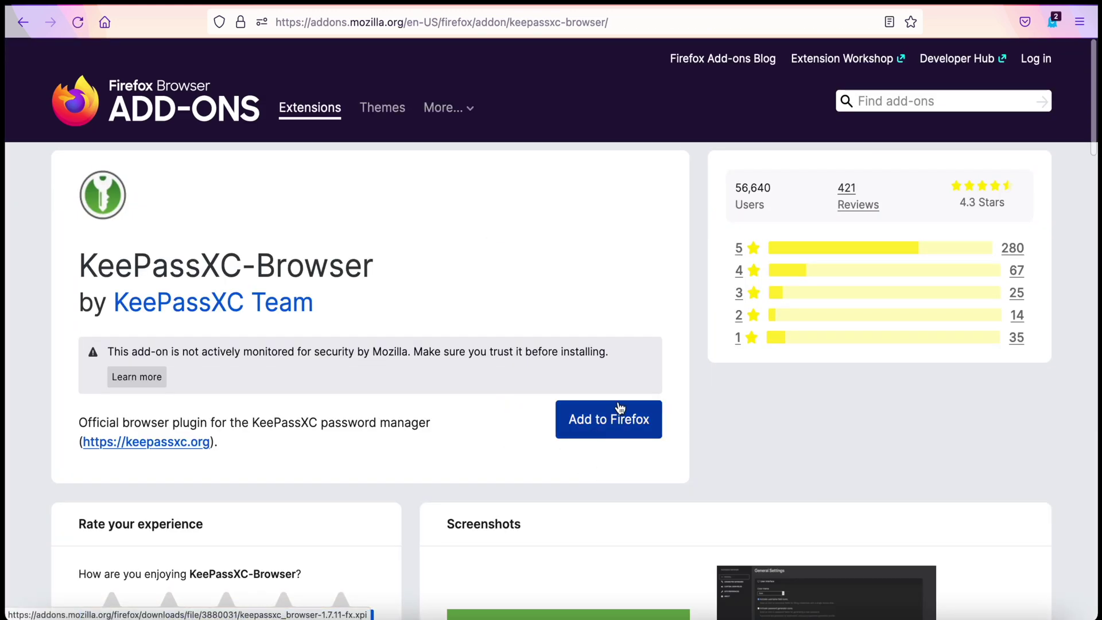
left_click(619, 420)
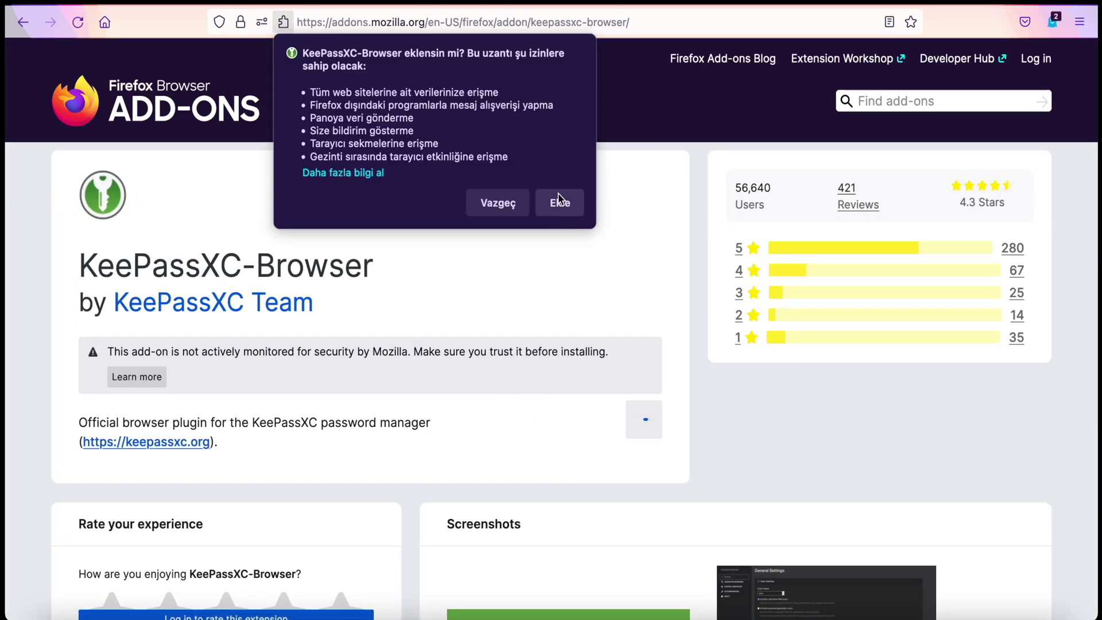
left_click(560, 199)
left_click(1053, 144)
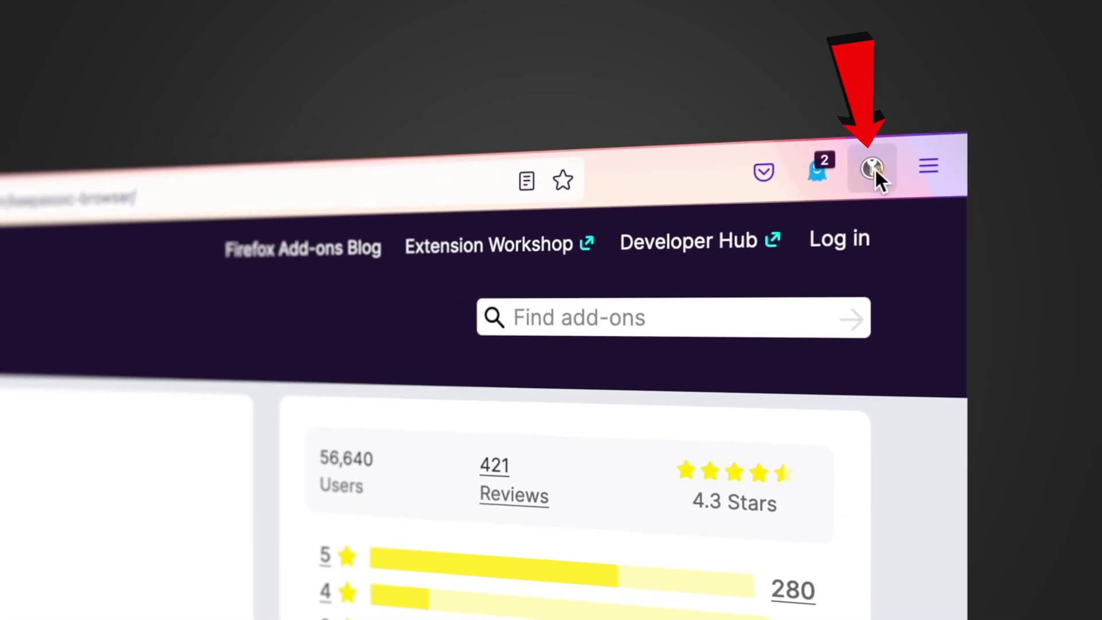
left_click(872, 168)
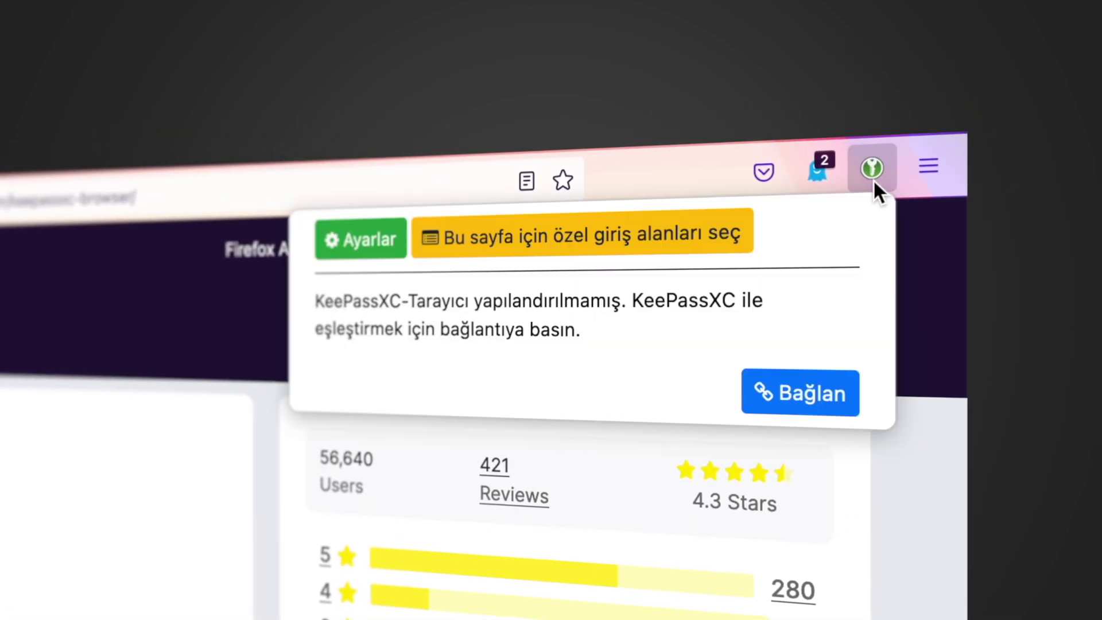
left_click(782, 404)
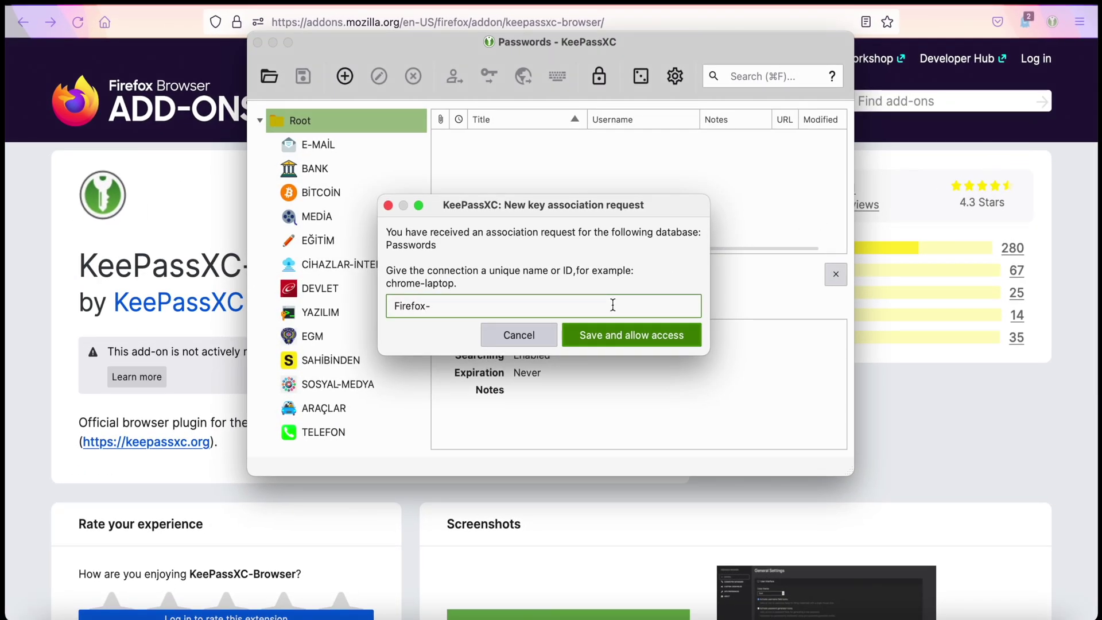
Save the Firefox connection, then autofill Netflix's sign-in page from the allowed NETFLIX entry
left_click(623, 334)
key("ctrl+t")
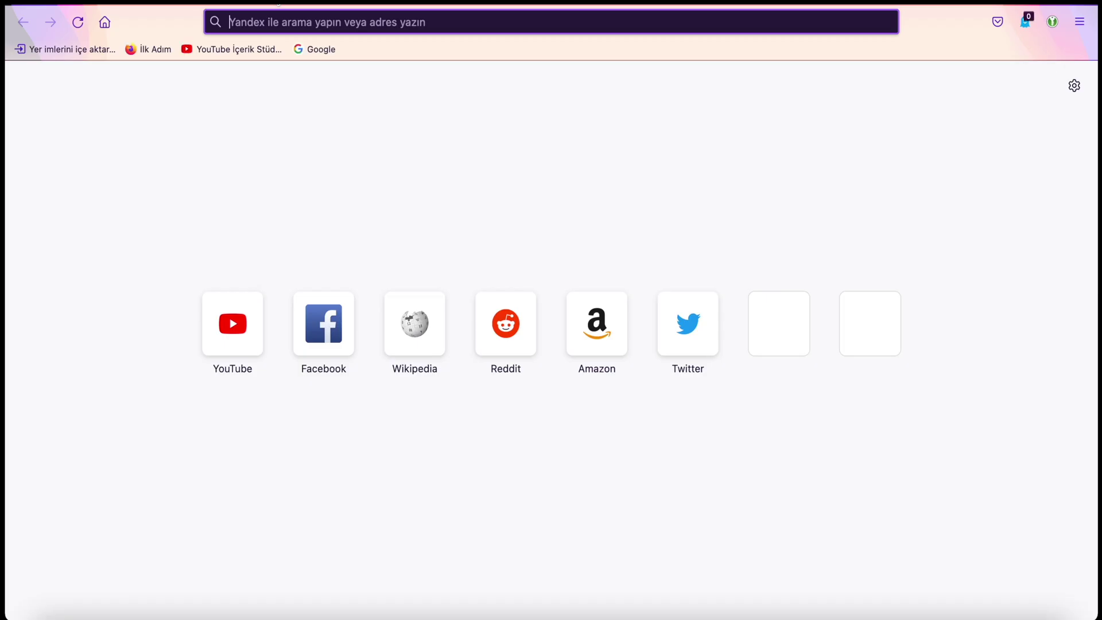
type("www.netflix.com")
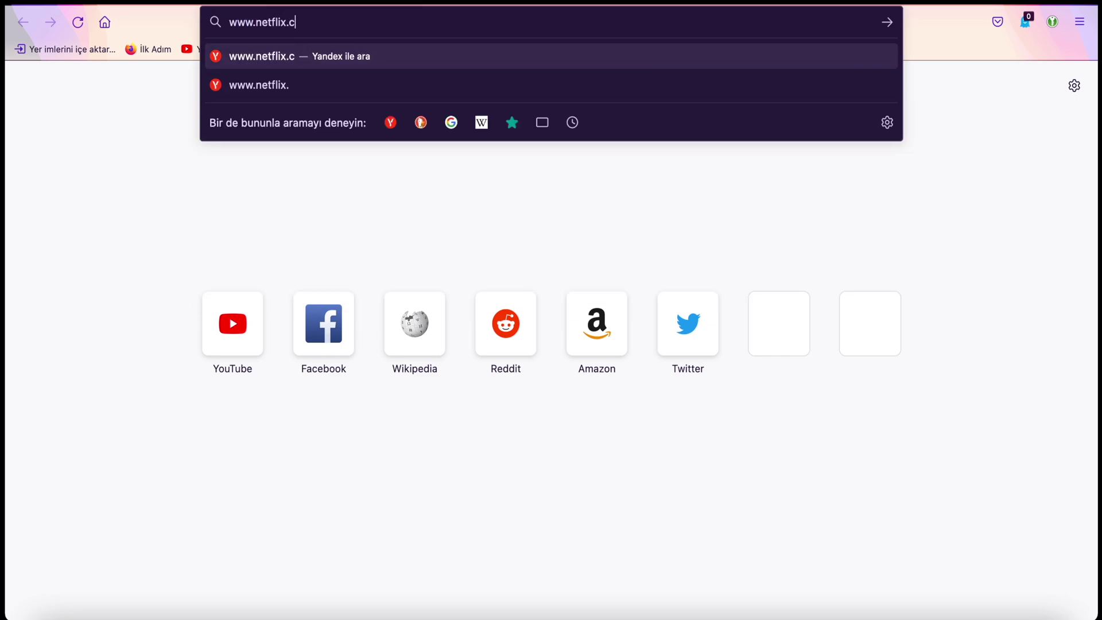
key("Return")
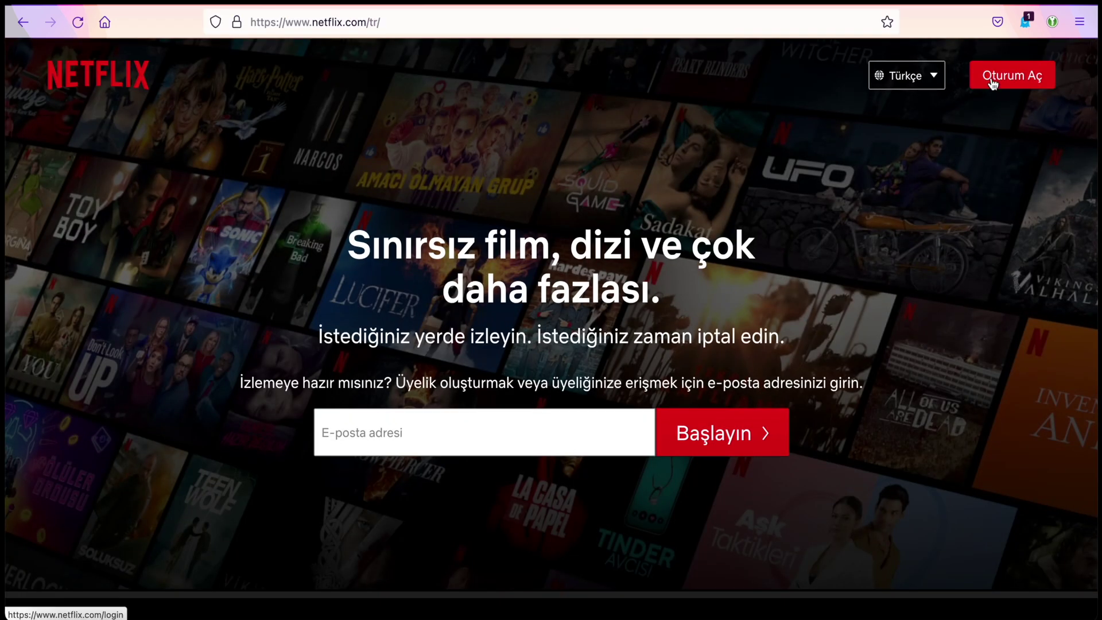
left_click(994, 82)
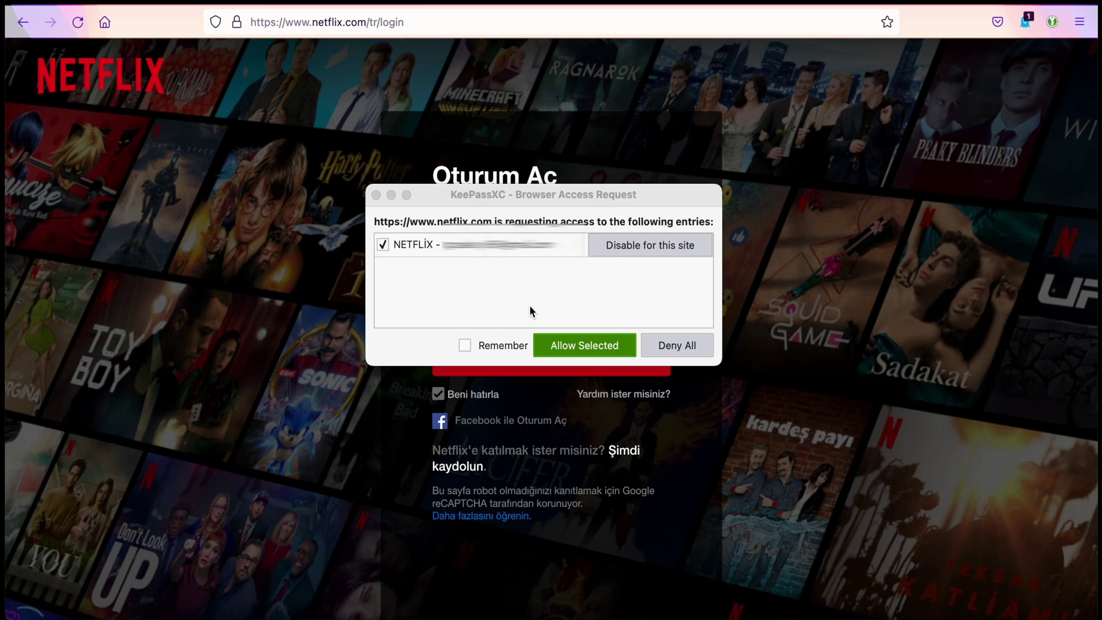
left_click(581, 348)
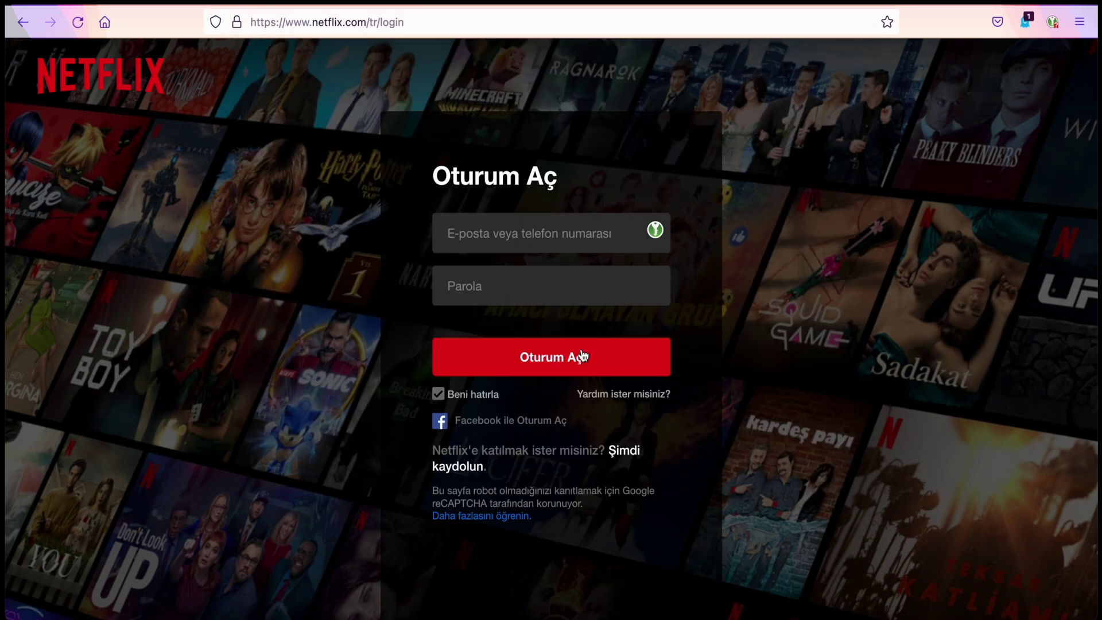
left_click(658, 235)
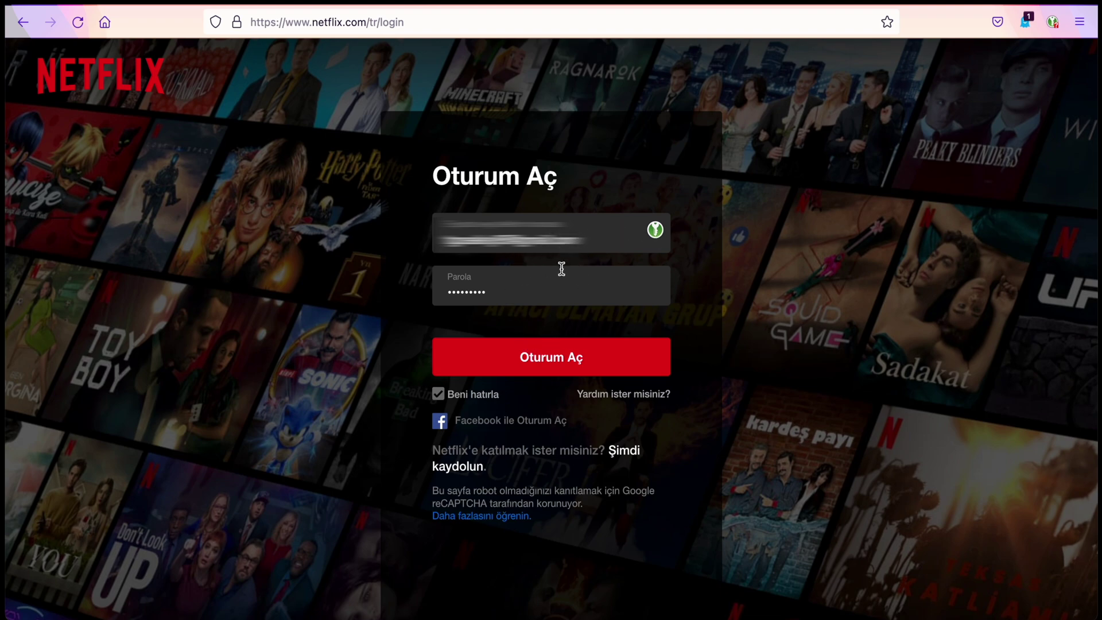
key("ctrl+t")
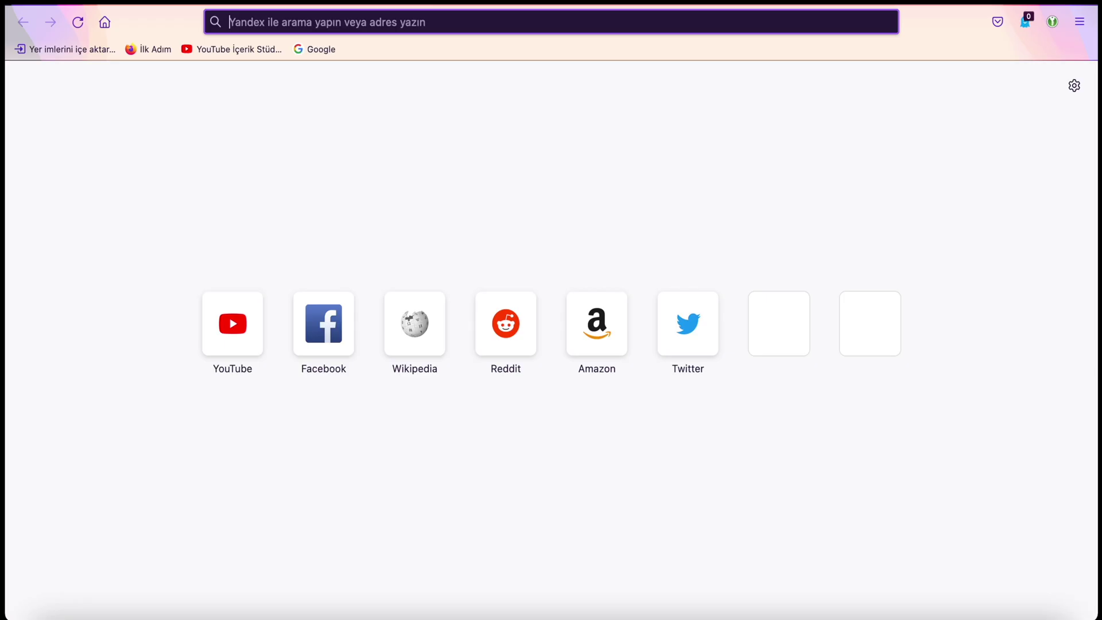
type("www.facebook.com")
key("Return")
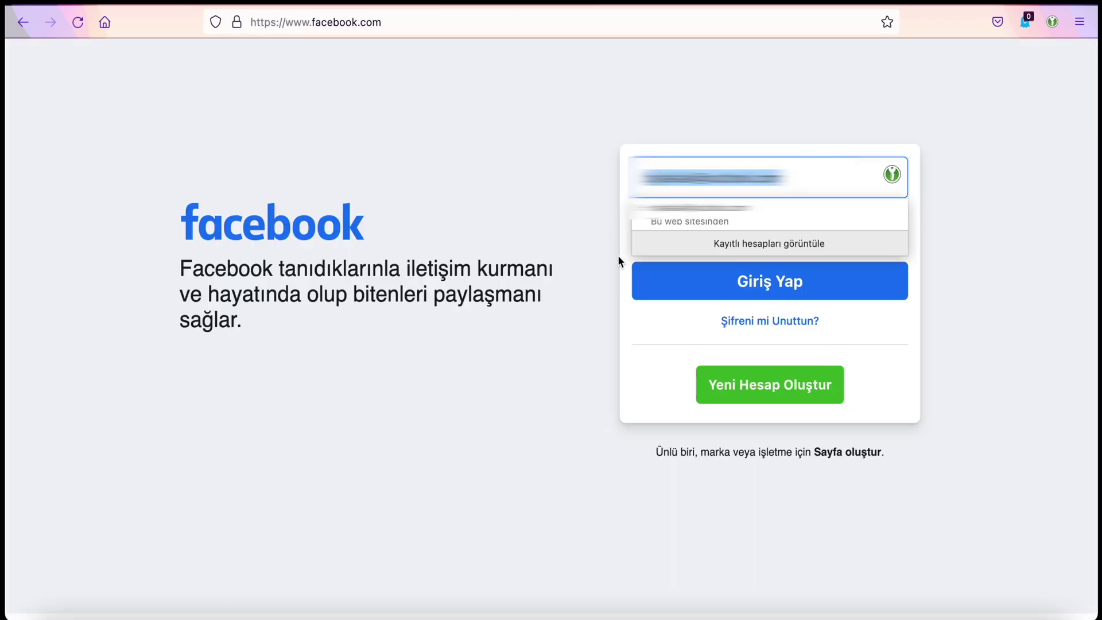
left_click(618, 255)
Find Outlook via a Google search for 'outlook mail' and autofill its Microsoft sign-in from the OUTLOOK entry
key("ctrl+t")
type("www.google.com/")
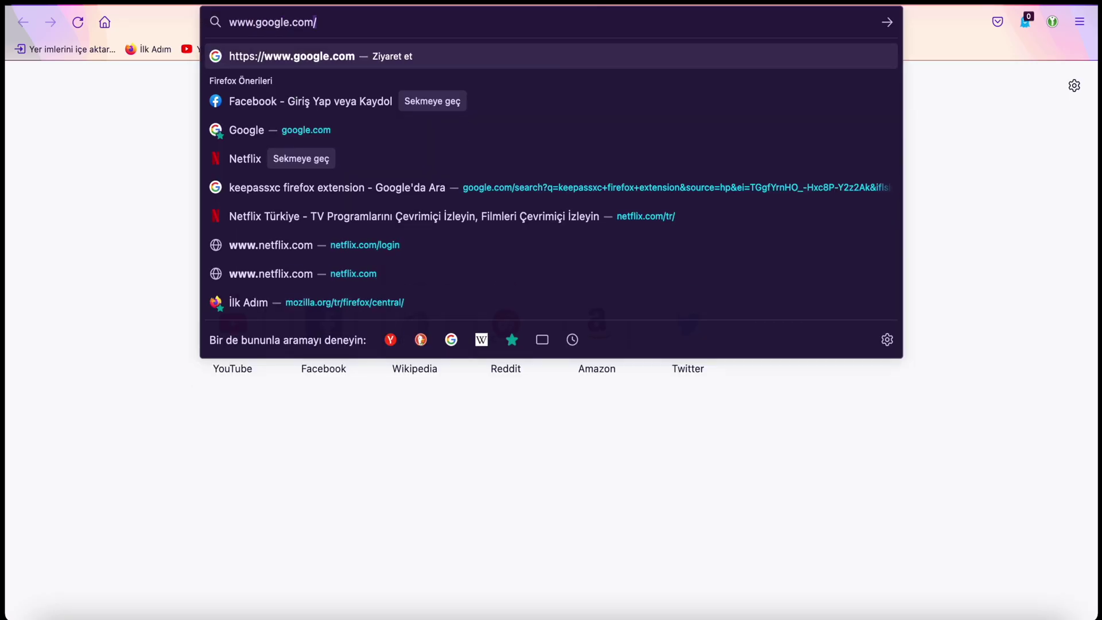
key("Return")
type("outlook mail")
key("Return")
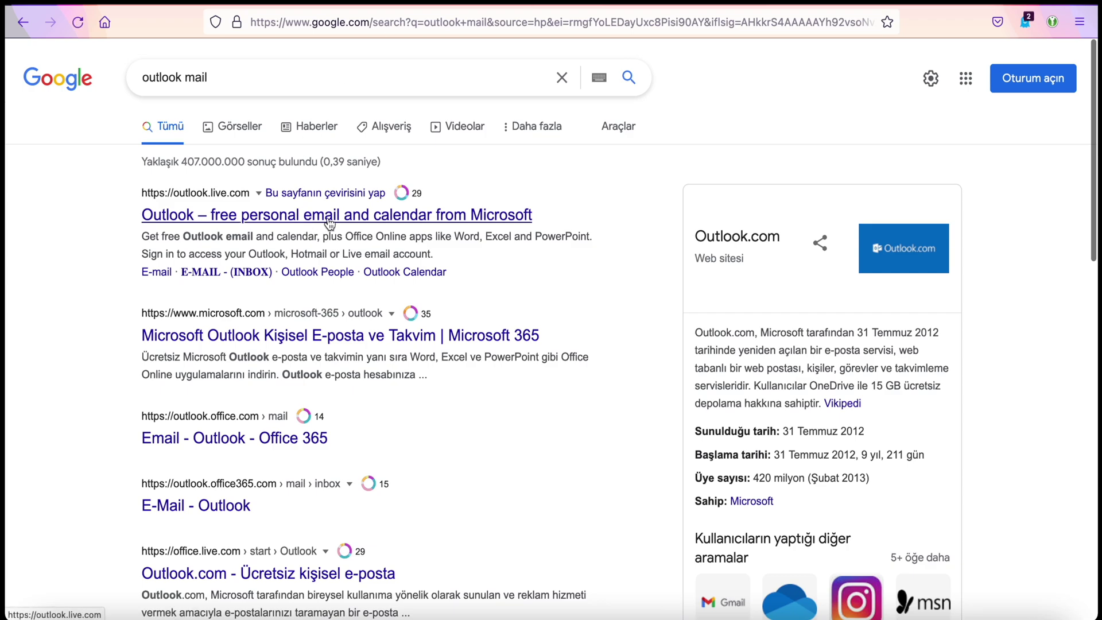
left_click(328, 216)
left_click(892, 67)
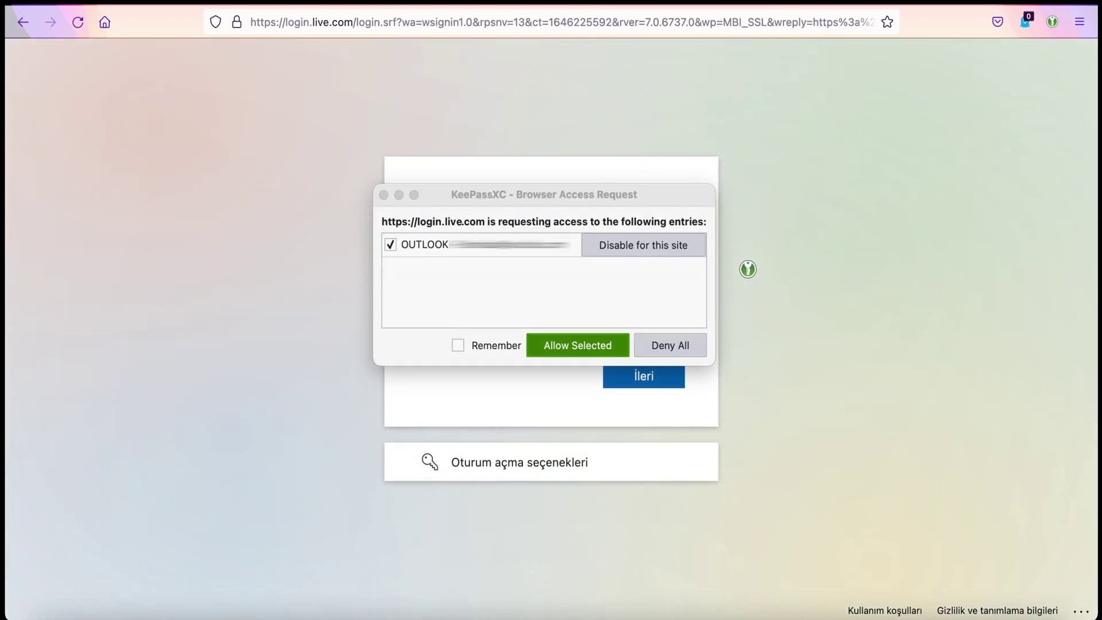
left_click(581, 341)
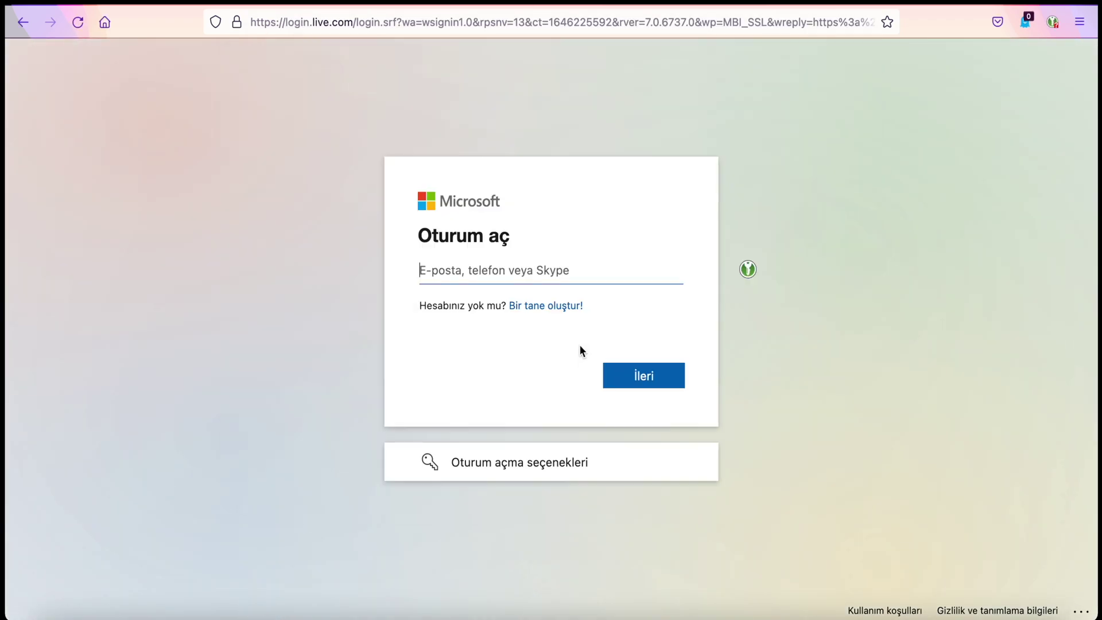
left_click(748, 269)
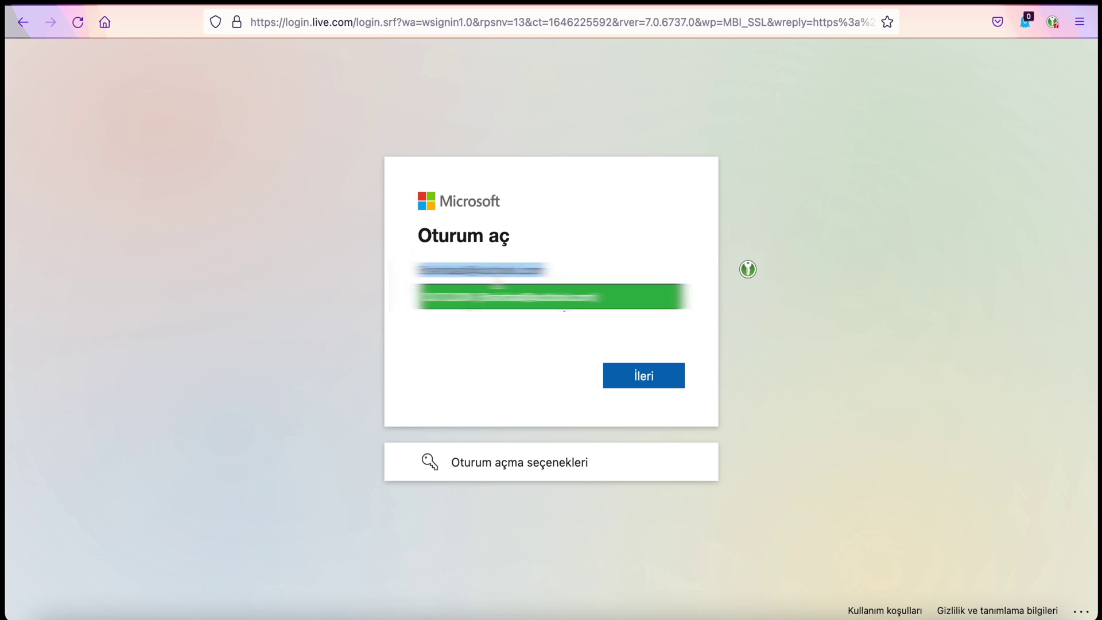
key("super+t")
type("www.sahibinden.com")
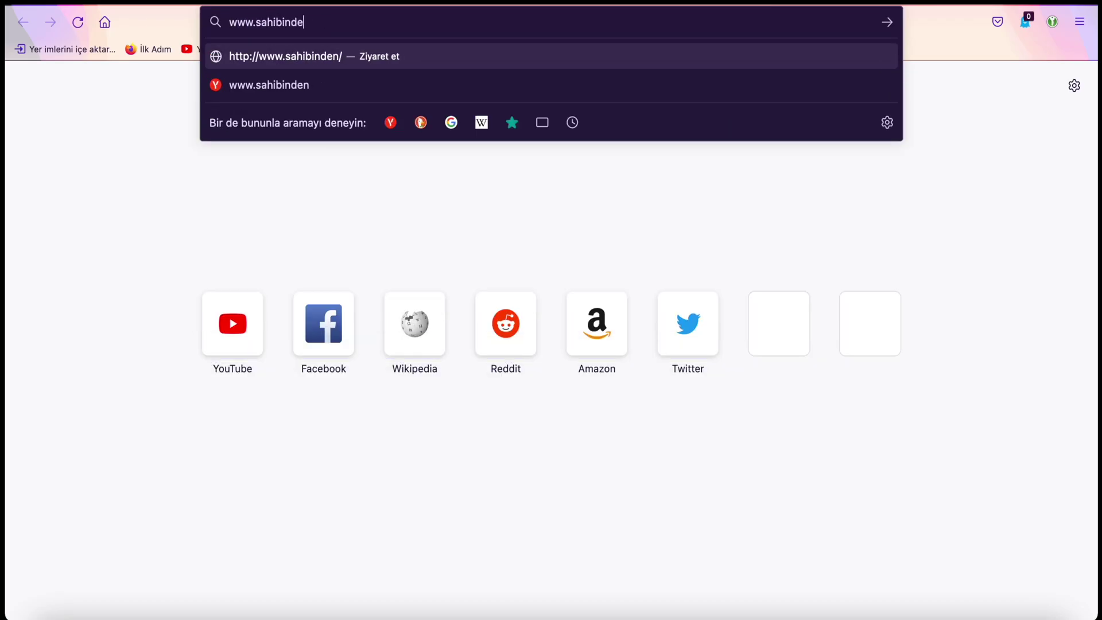
key("Return")
left_click(779, 63)
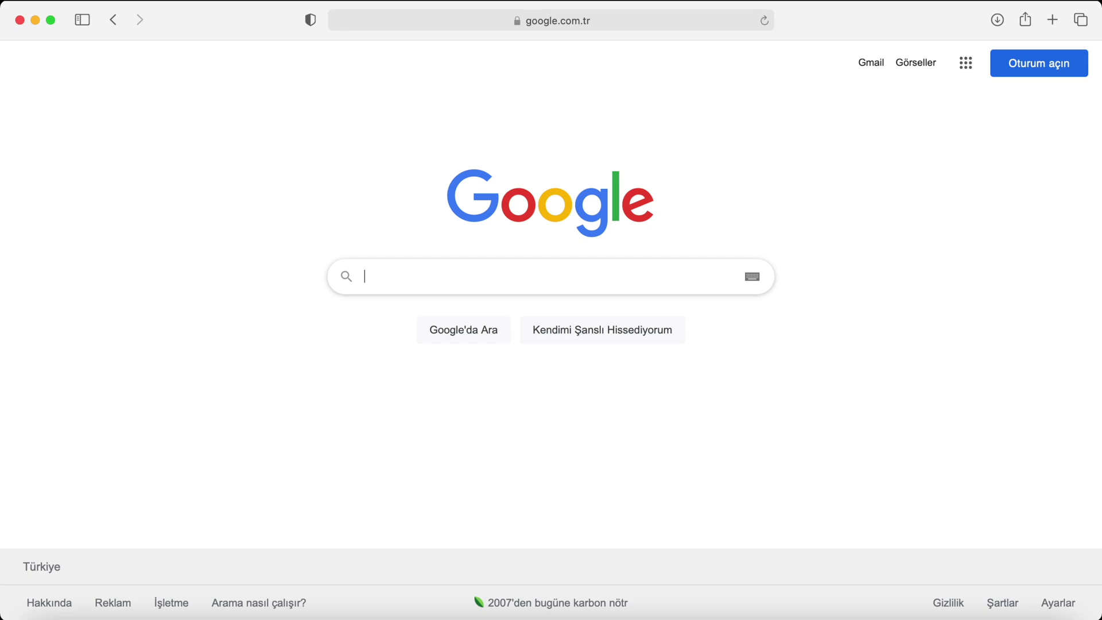
Search Google for 'keepassxc user guide' and scroll down the user guide page
type("keepassxc user guide")
key("Return")
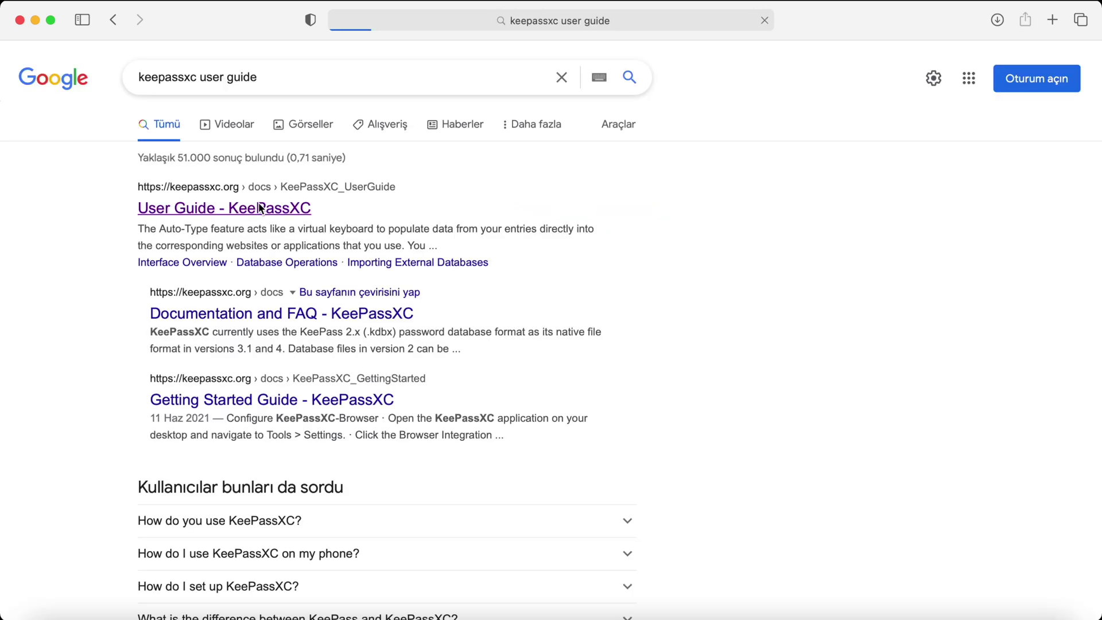
scroll(528, 280, "down", 15)
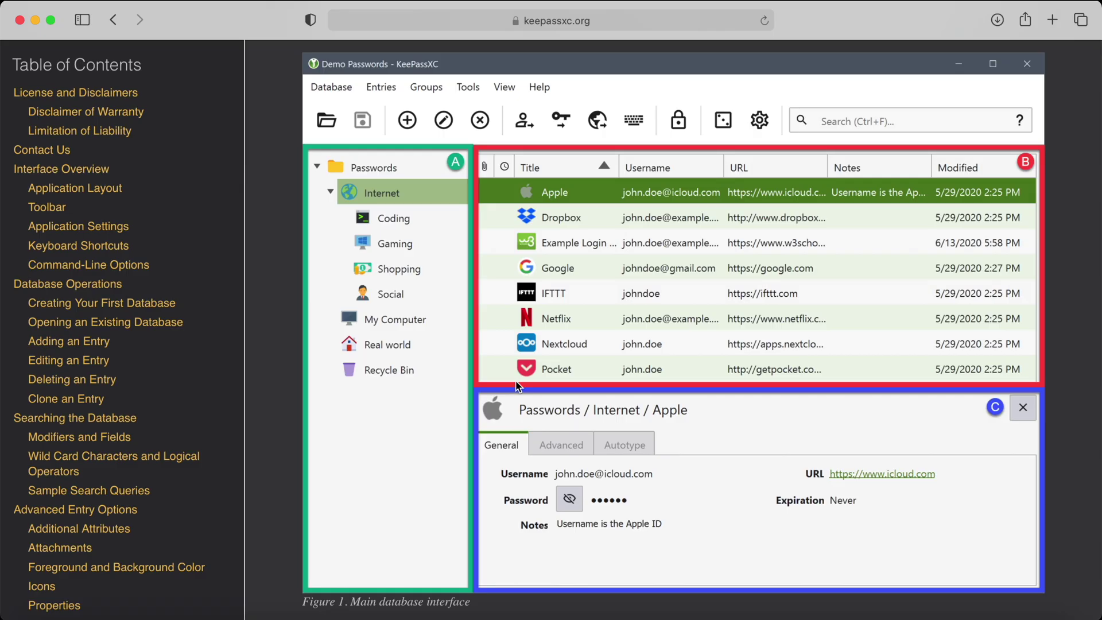